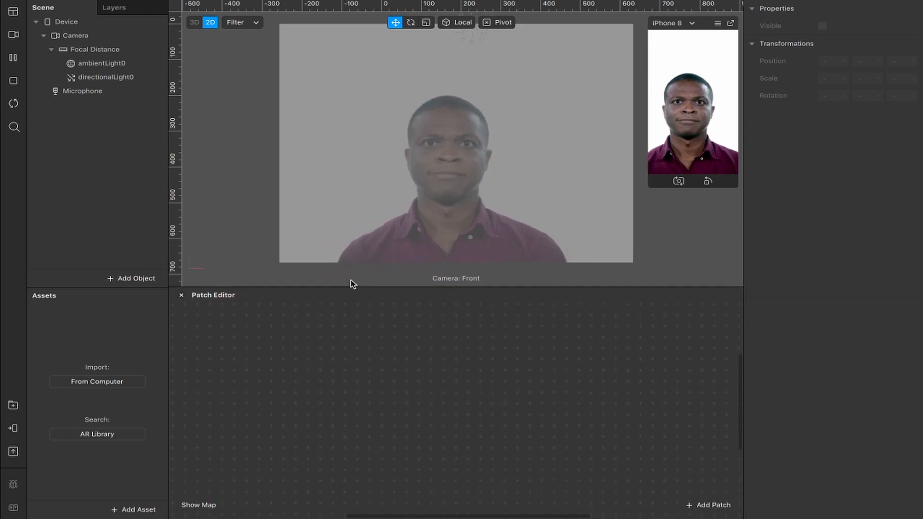
Enlarge the iPhone 8 preview so that it fills the height of the viewport
drag(634, 192, 594, 268)
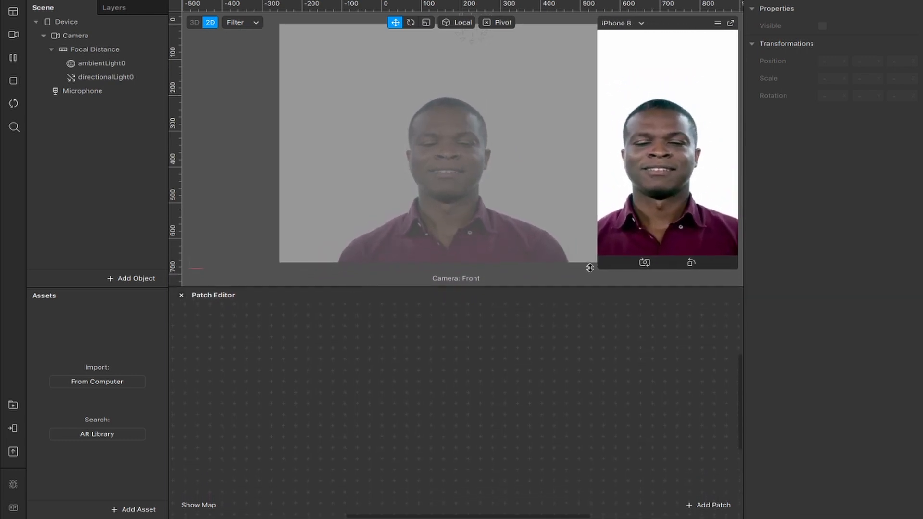
Add a face tracker to the scene
right_click(80, 141)
mouse_move(144, 151)
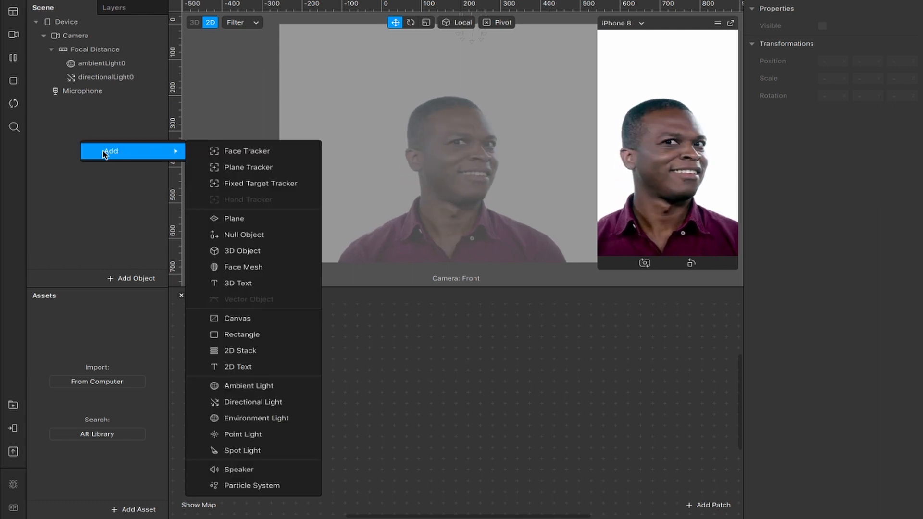
click(236, 152)
Import the free Diamond Primitive from the AR Library's 3D Shapes collection
click(18, 408)
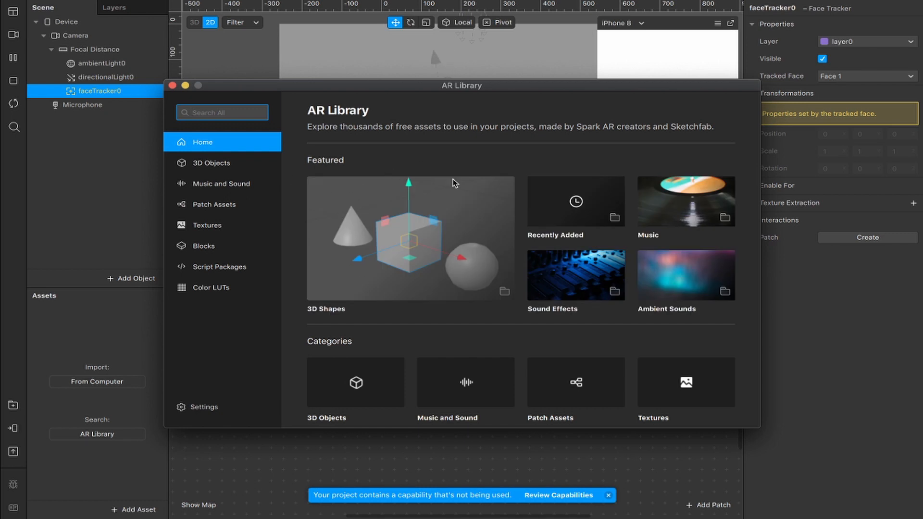
click(215, 162)
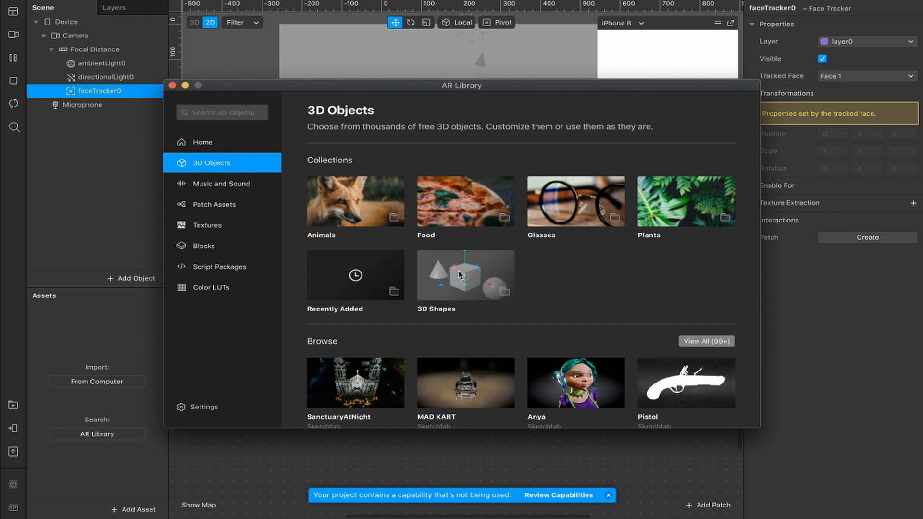
click(461, 282)
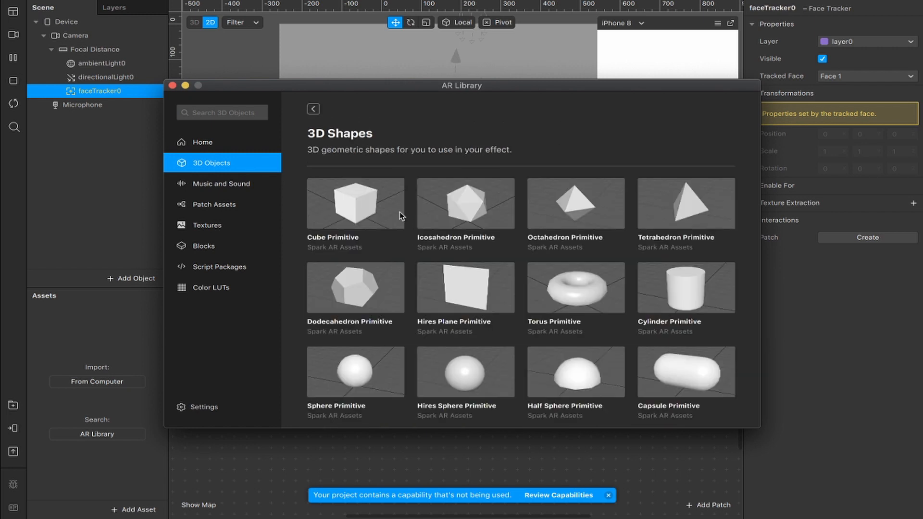
scroll(416, 264, down, 5)
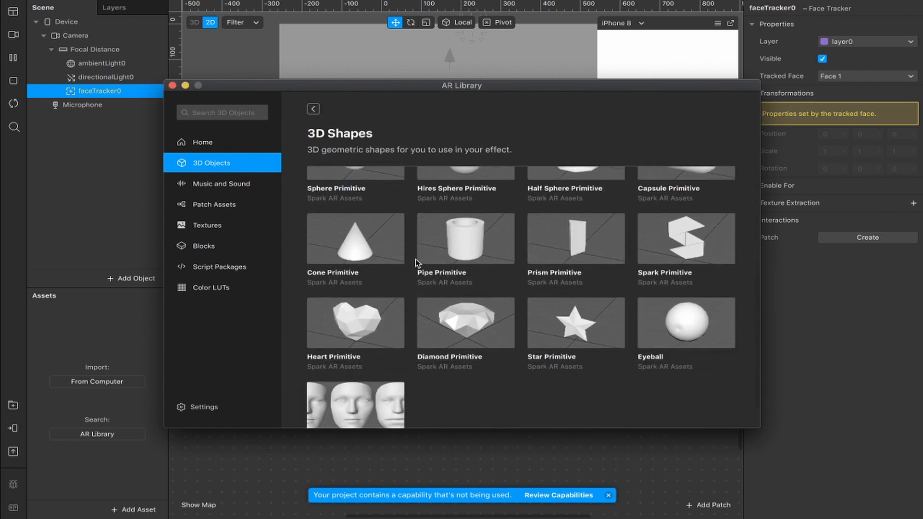
scroll(415, 258, up, 5)
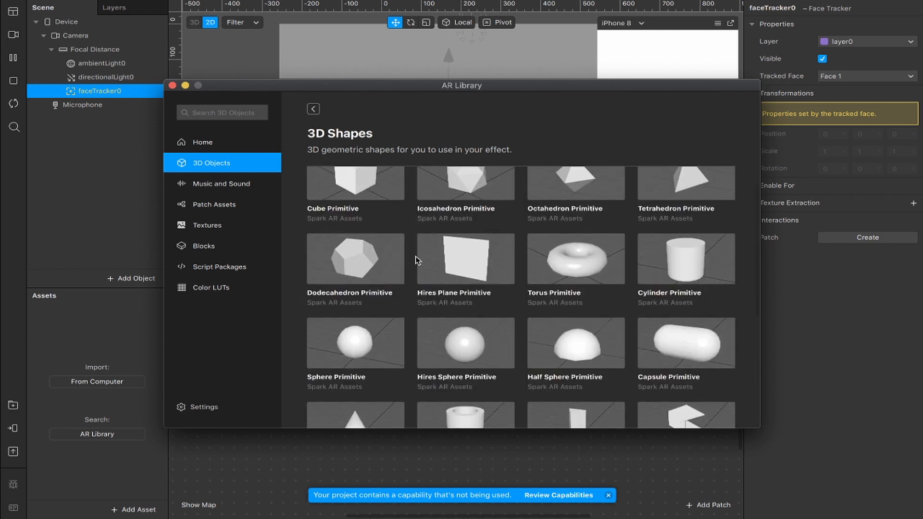
scroll(415, 256, down, 5)
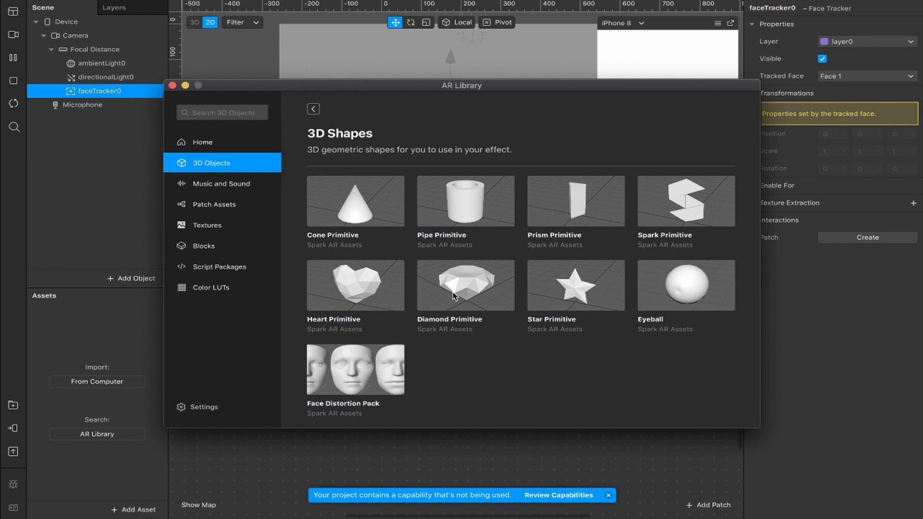
click(483, 287)
click(696, 133)
click(657, 144)
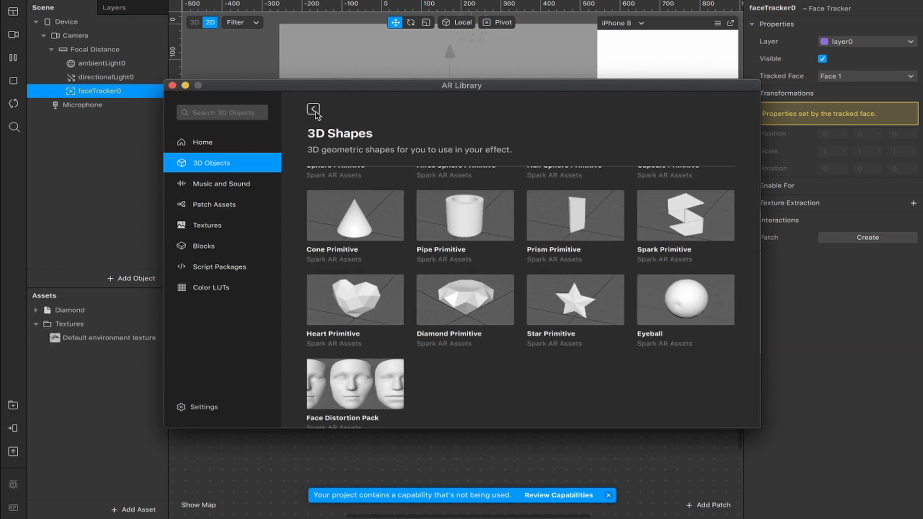
Import the free Spark Primitive from the 3D Shapes collection
scroll(490, 292, up, 1)
click(700, 227)
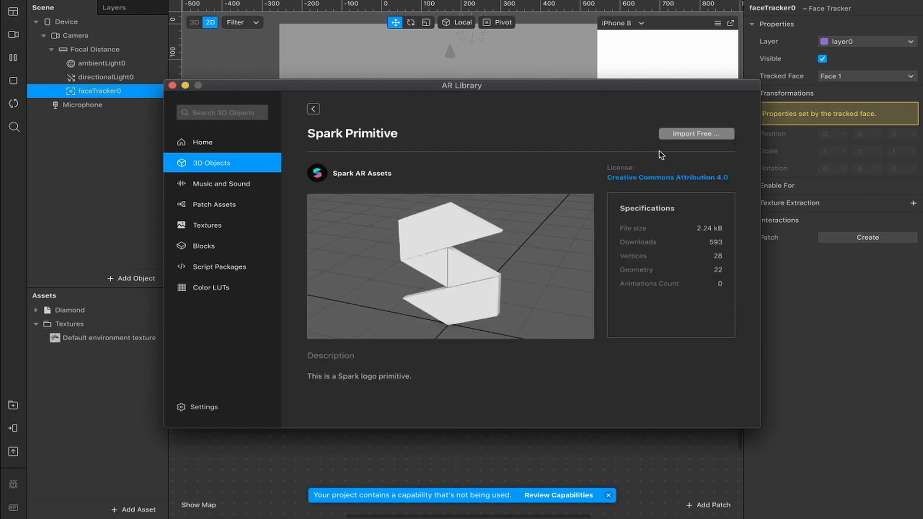
click(678, 135)
click(673, 145)
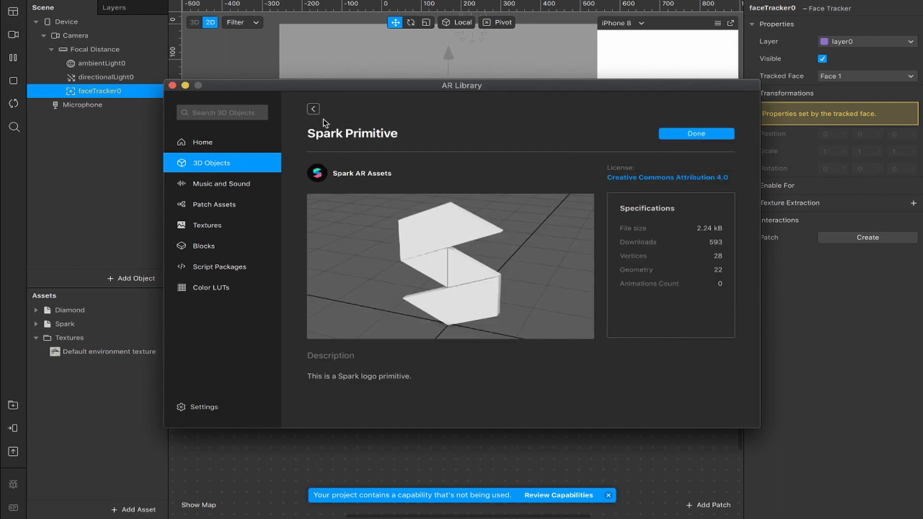
click(313, 110)
scroll(497, 315, up, 3)
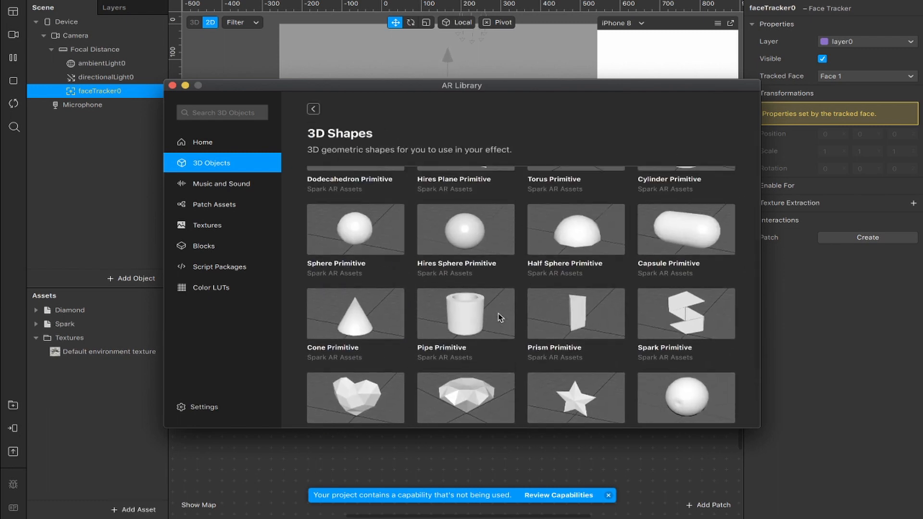
scroll(500, 317, up, 2)
scroll(480, 327, down, 5)
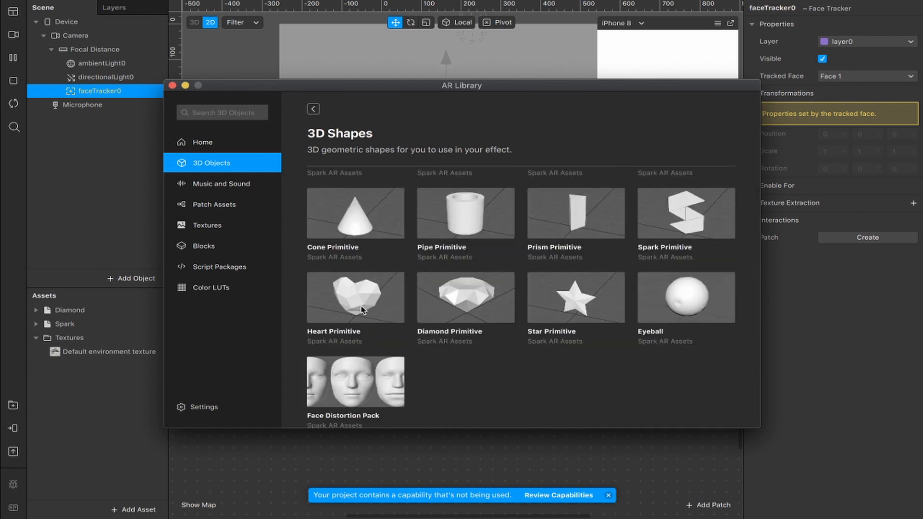
scroll(599, 284, up, 6)
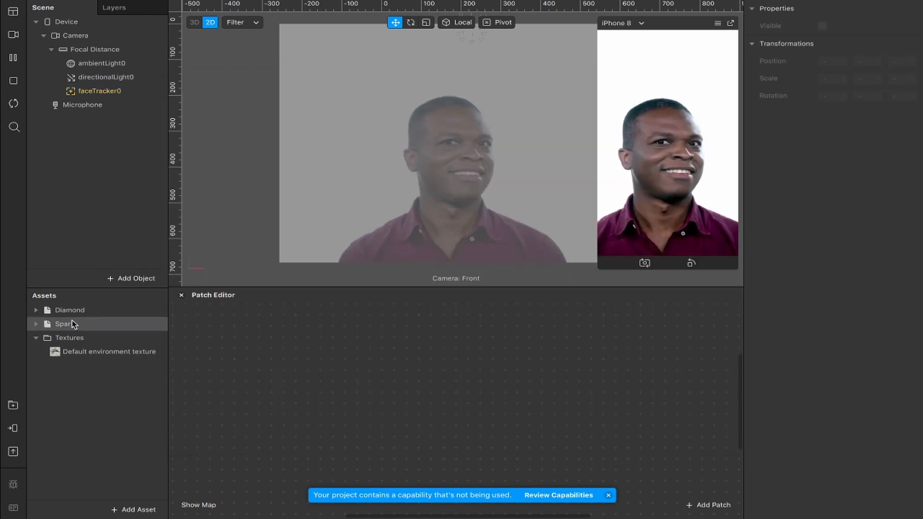
Expand the imported Diamond and Spark assets and examine the properties of the Diamond_mat material
click(37, 325)
click(36, 310)
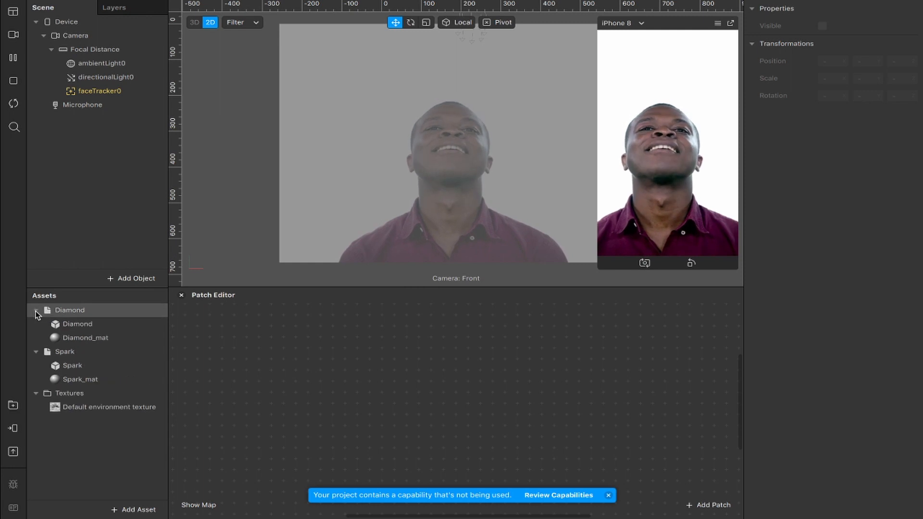
click(74, 325)
click(86, 339)
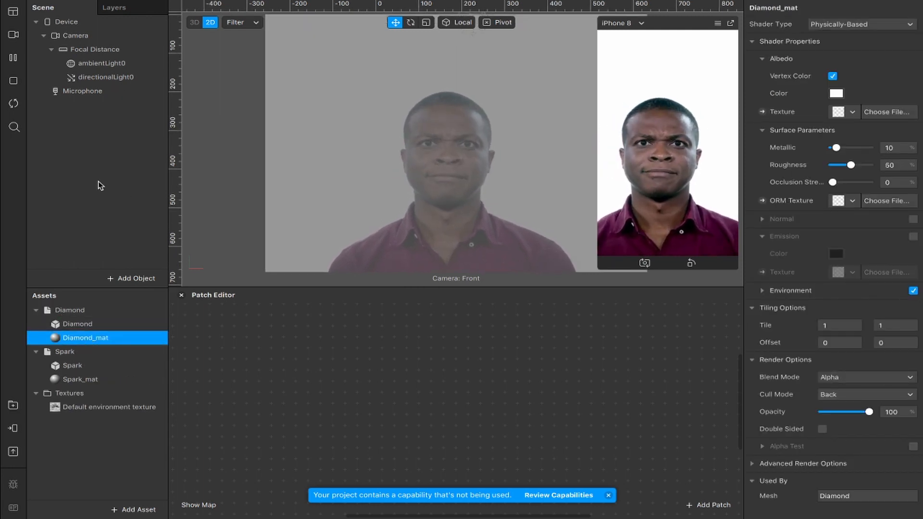
Add a null object to the scene and nest a new face tracker inside it
right_click(99, 157)
mouse_move(128, 164)
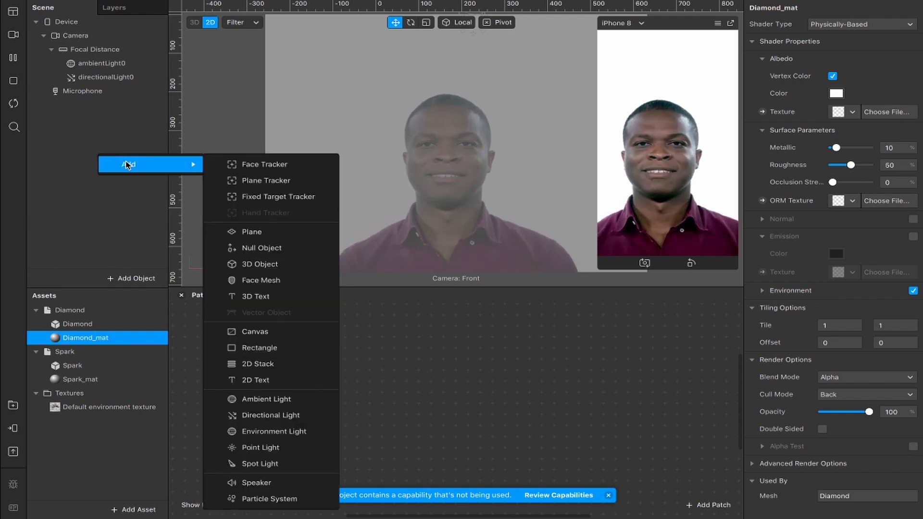
click(269, 248)
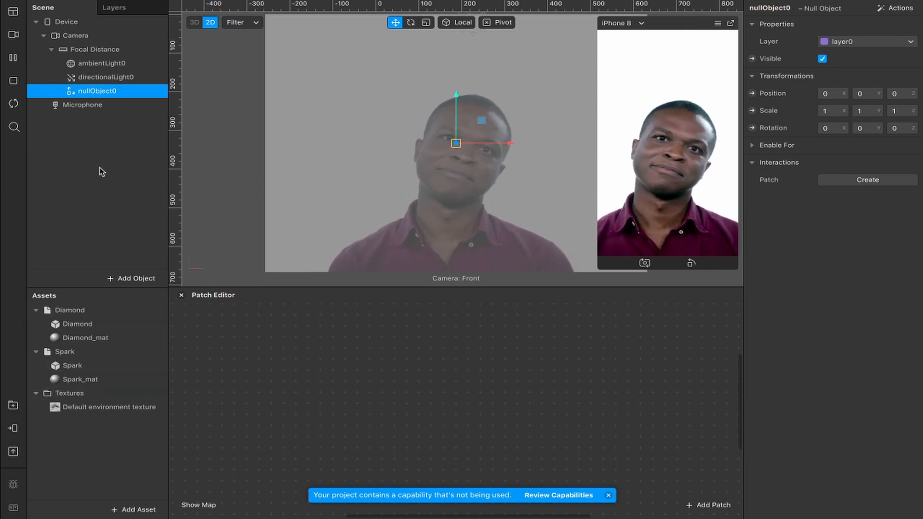
right_click(99, 94)
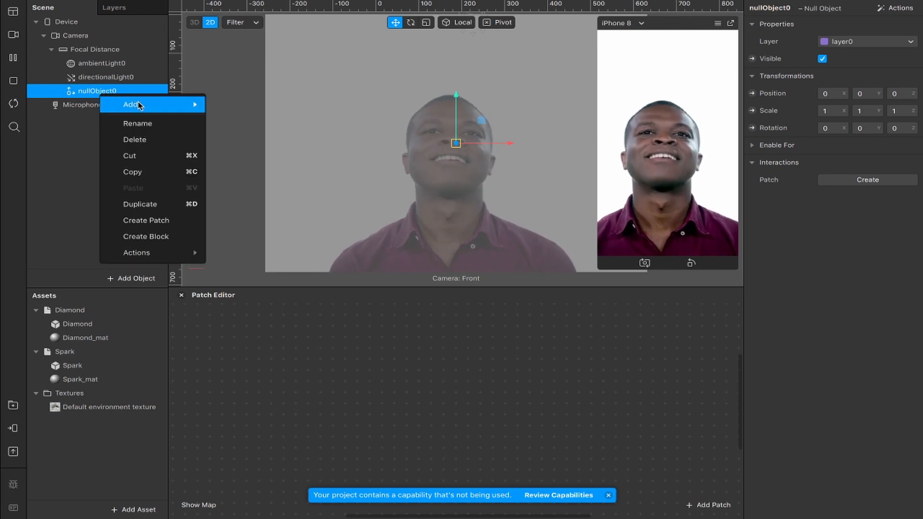
mouse_move(137, 102)
click(267, 102)
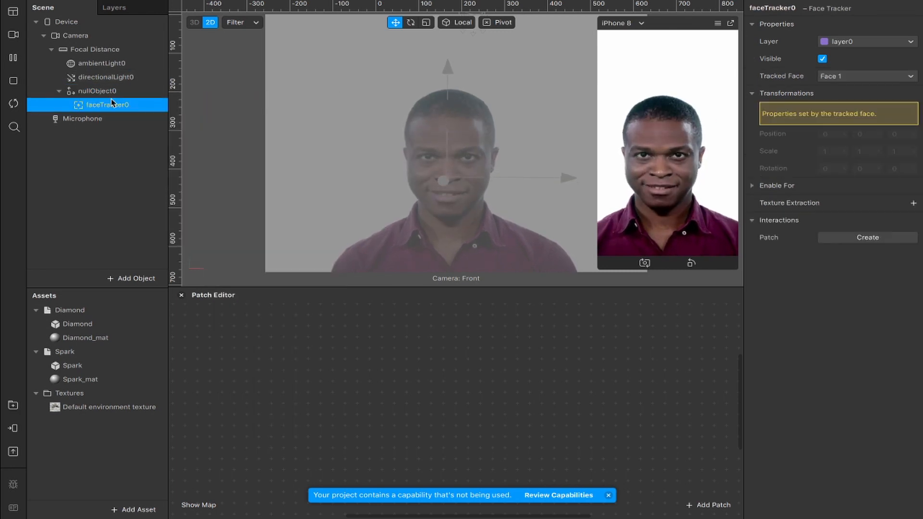
Place the Diamond asset under the face tracker and rename it "diamond large"
drag(79, 309, 115, 105)
click(103, 120)
text(diam)
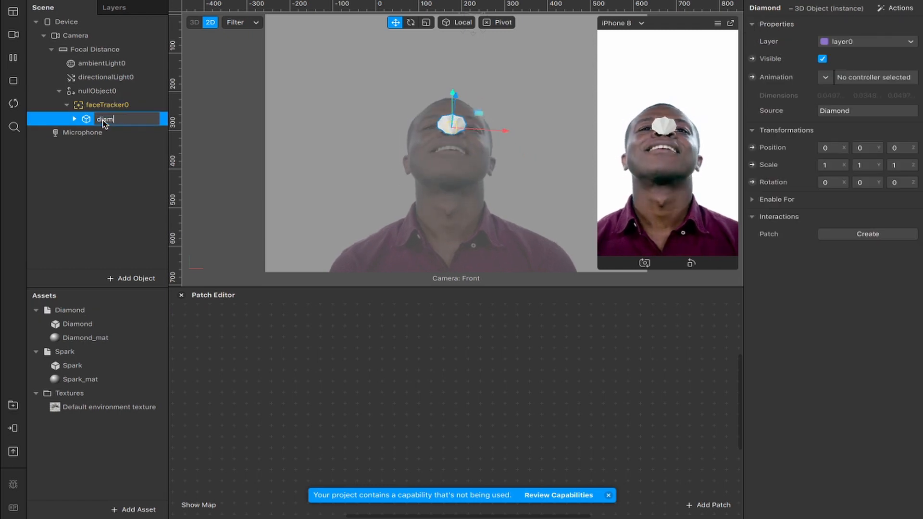
text(ond large)
key(Return)
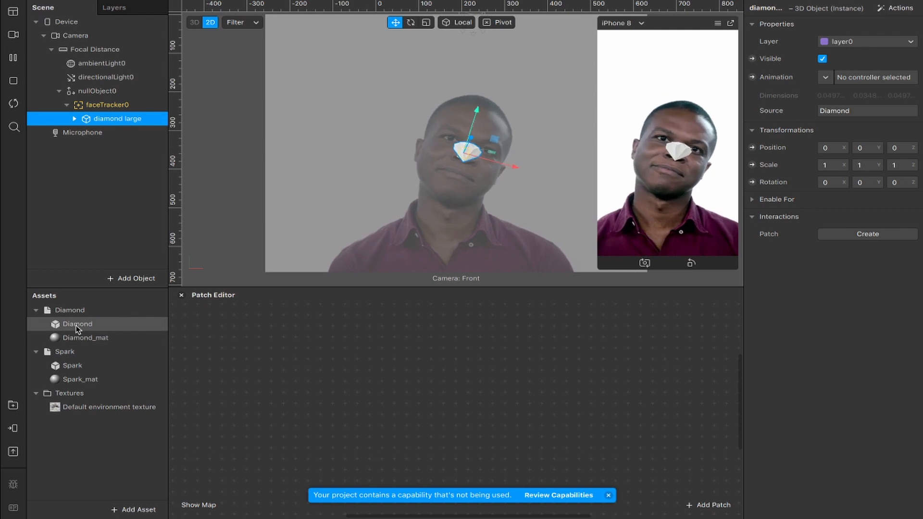
Place a second Diamond named "diamond small" and the Spark asset under the face tracker
click(65, 312)
drag(63, 312, 114, 104)
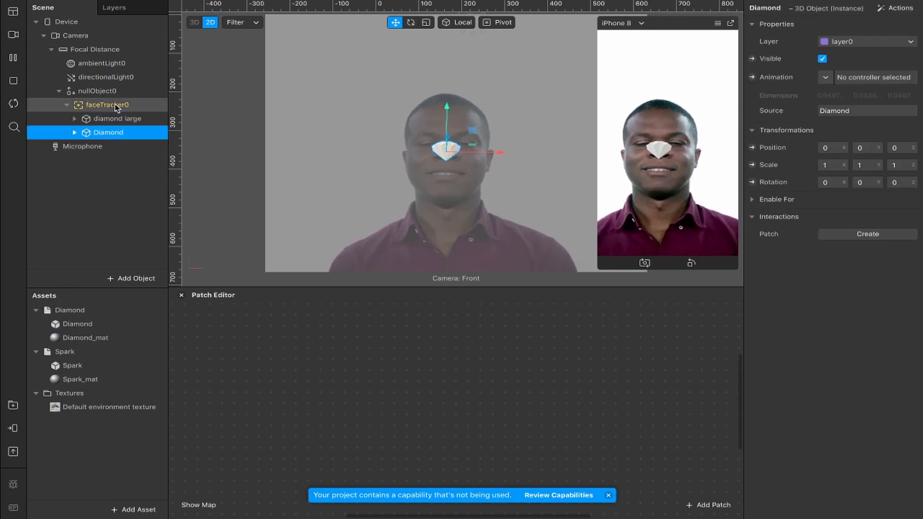
double_click(115, 134)
text(diamond)
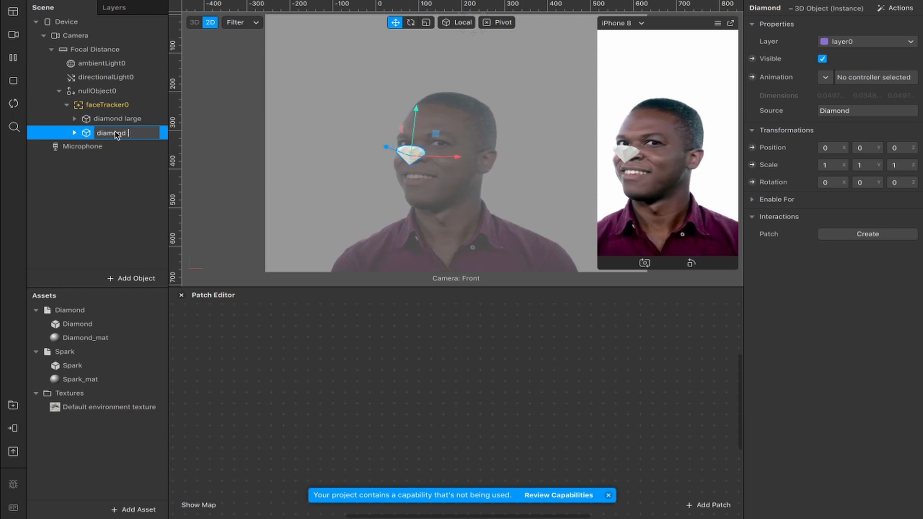
text( small)
key(Return)
drag(65, 352, 108, 100)
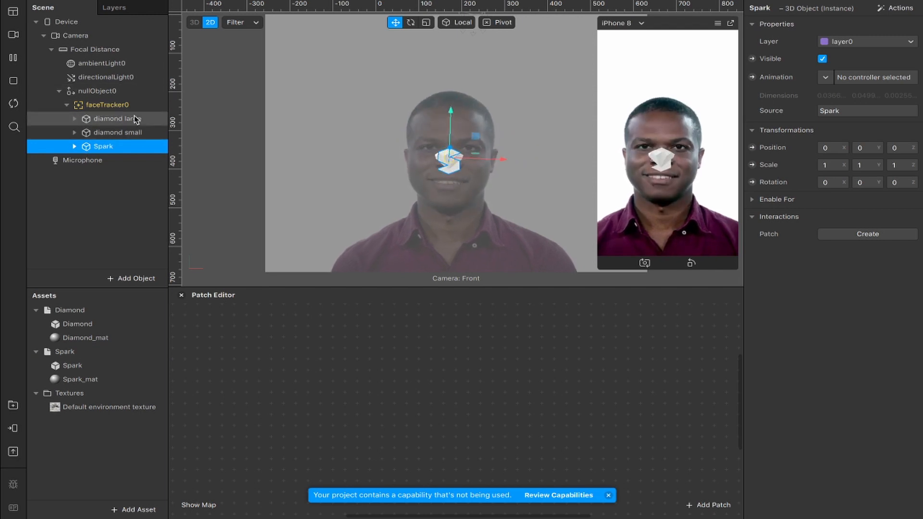
Pause the preview video and set the X and Y scale of "diamond large" to 1.5
click(121, 119)
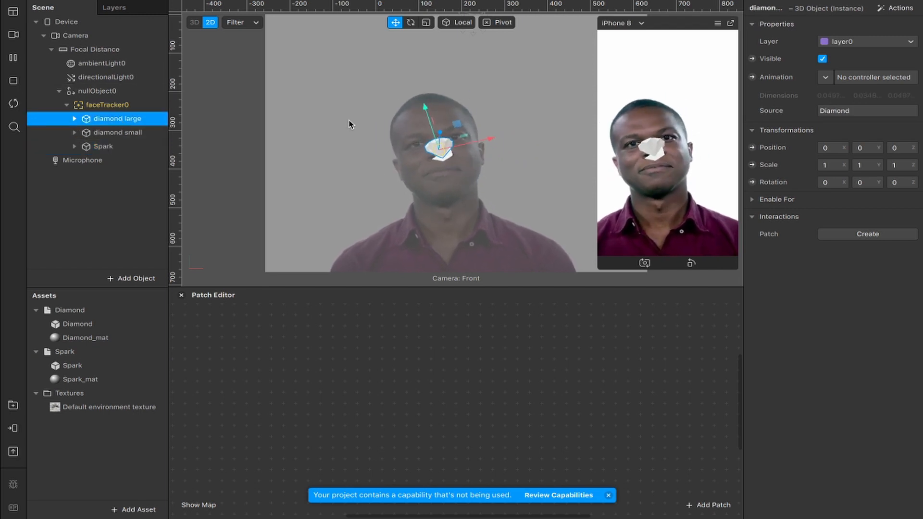
click(13, 60)
scroll(461, 118, up, 5)
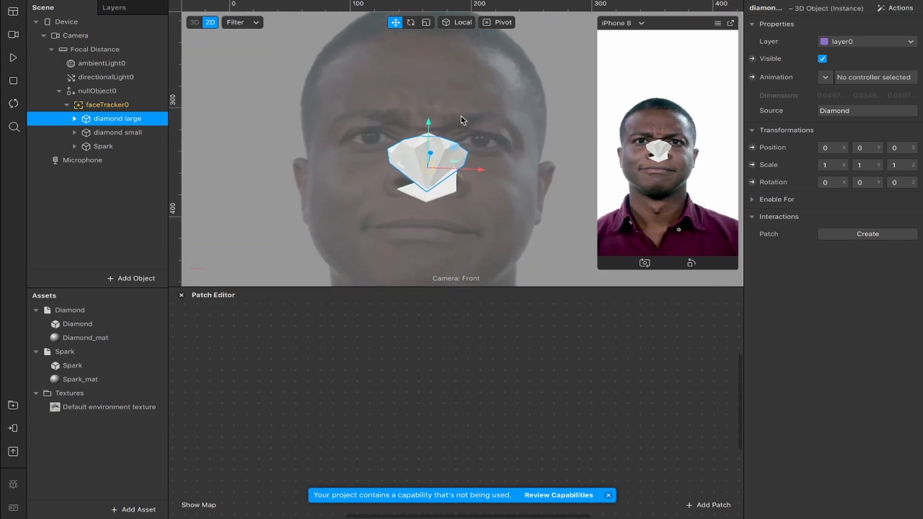
click(834, 166)
text(.5)
click(867, 163)
text(.5)
key(Return)
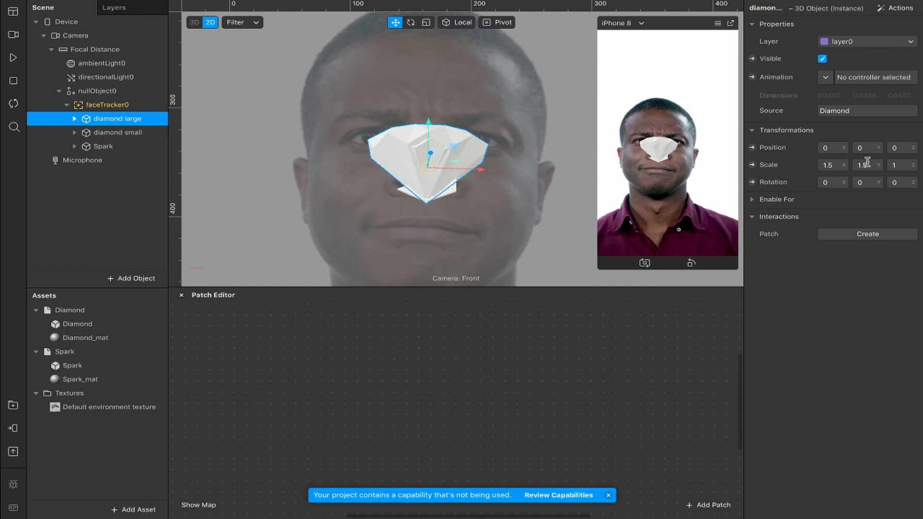
Try stretching "diamond large" freehand along its axes with the Scale tool, and undo the changes
click(427, 24)
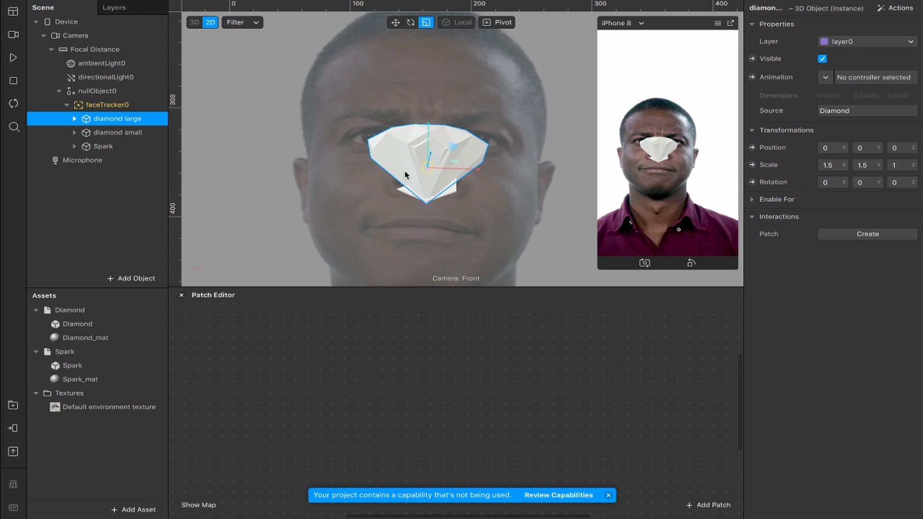
drag(431, 169, 403, 196)
key(ctrl+z)
drag(430, 128, 426, 85)
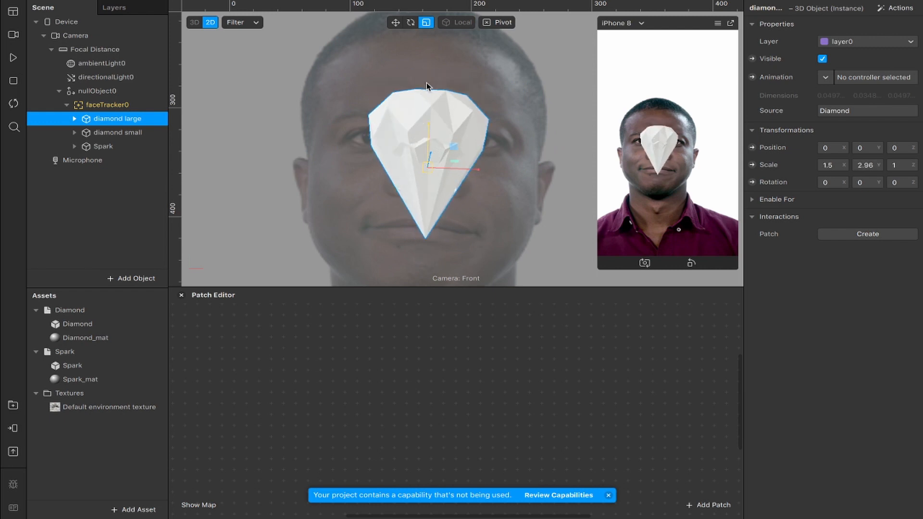
drag(480, 173, 444, 178)
key(super+z)
key(super+z)
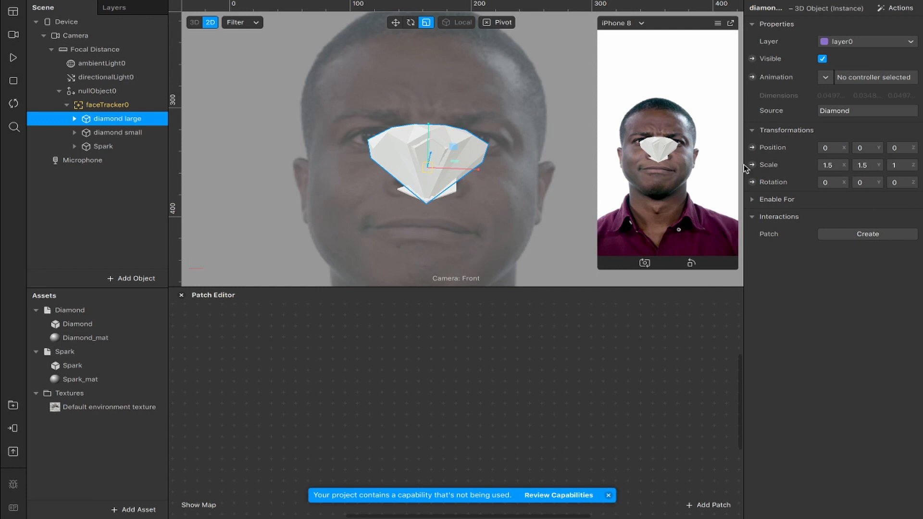
Flatten "diamond large" along its Z axis to a scale of almost 0, and set its X and Y scale to 2
drag(430, 157, 424, 172)
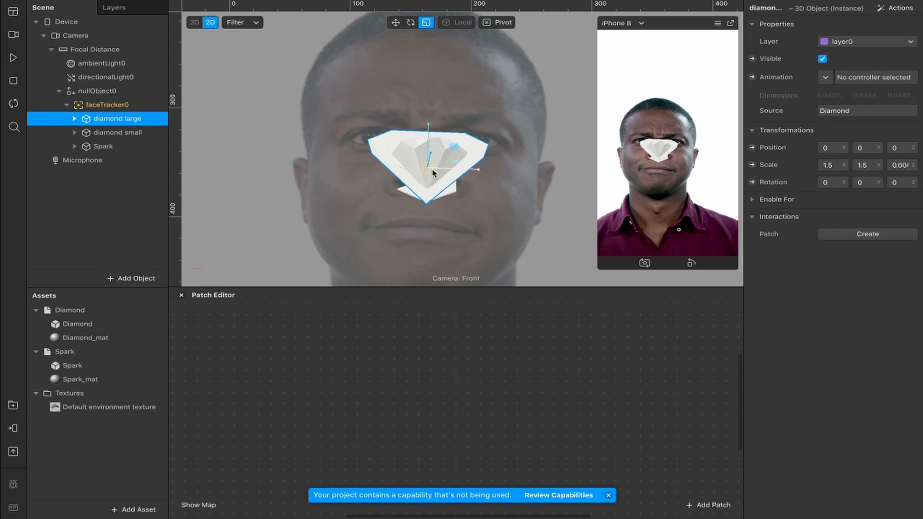
click(832, 165)
text(2)
key(Return)
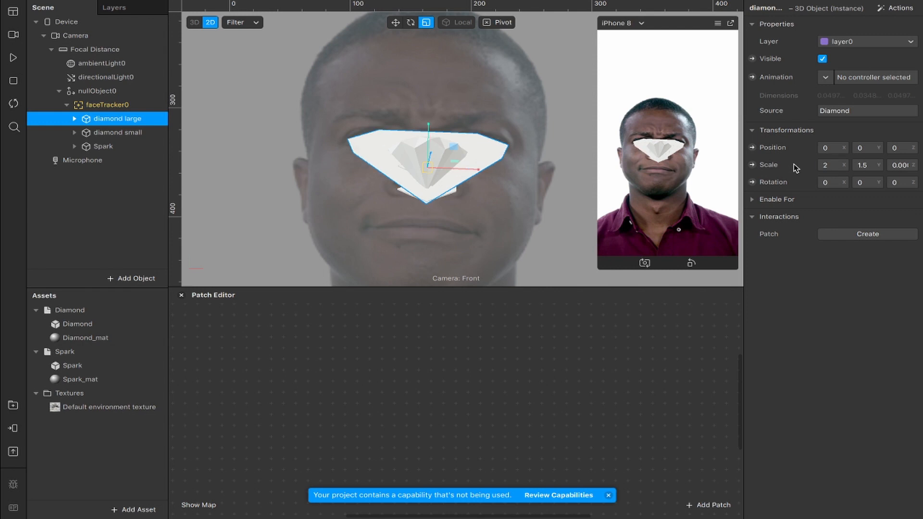
click(866, 166)
text(2)
key(Return)
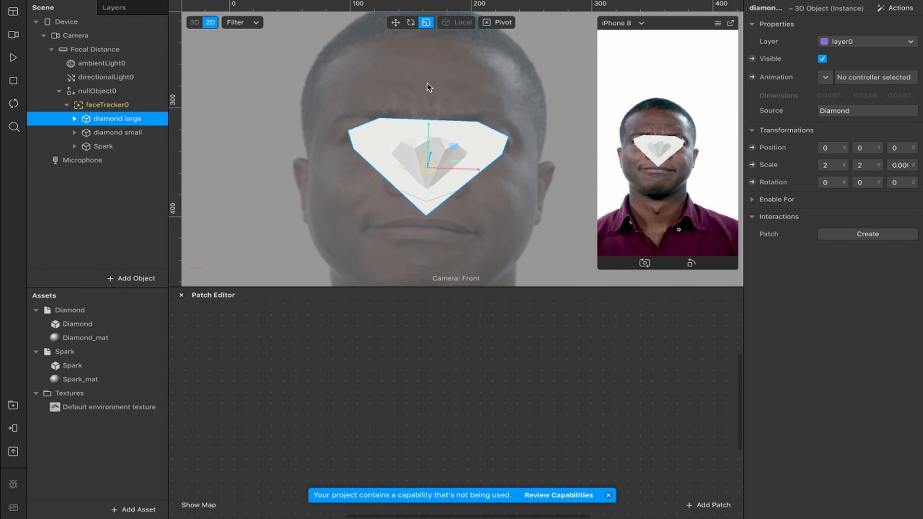
Move "diamond large" up onto the forehead and give its Diamond mesh a new material named "diamond large"
click(396, 22)
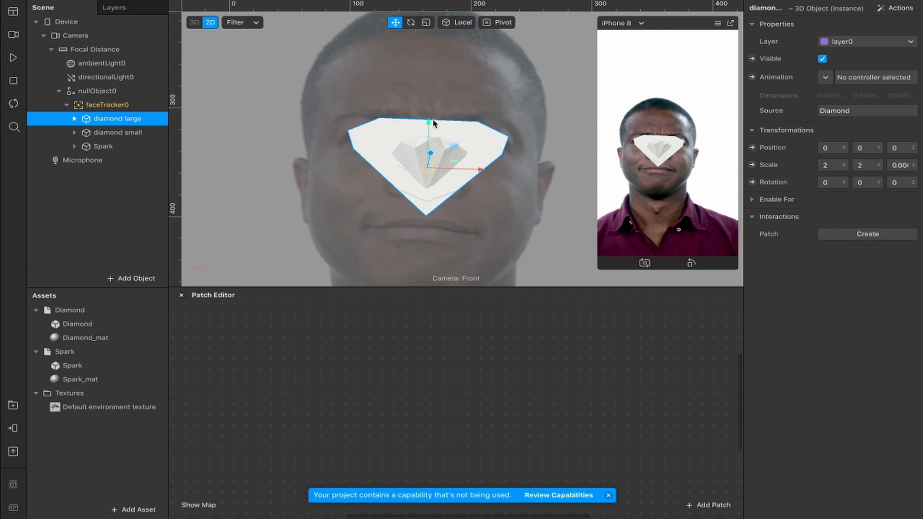
drag(428, 123, 434, 38)
click(74, 119)
click(120, 133)
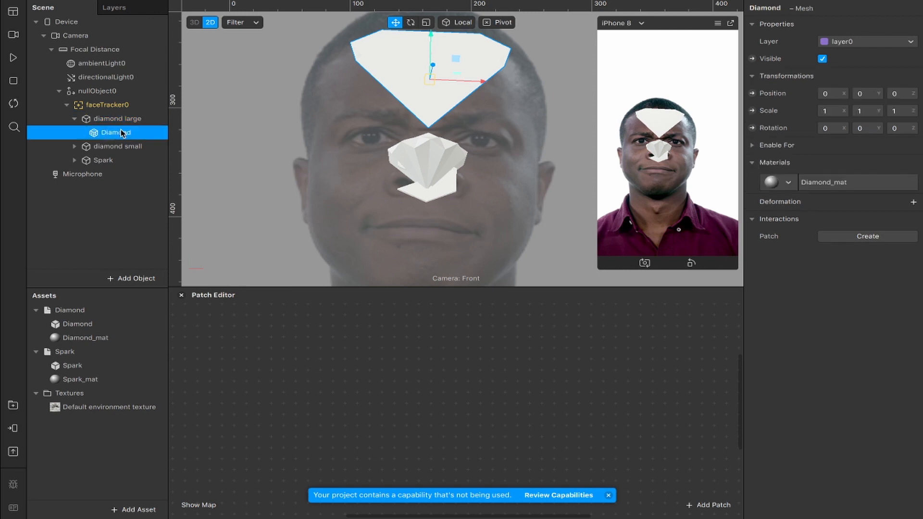
click(788, 182)
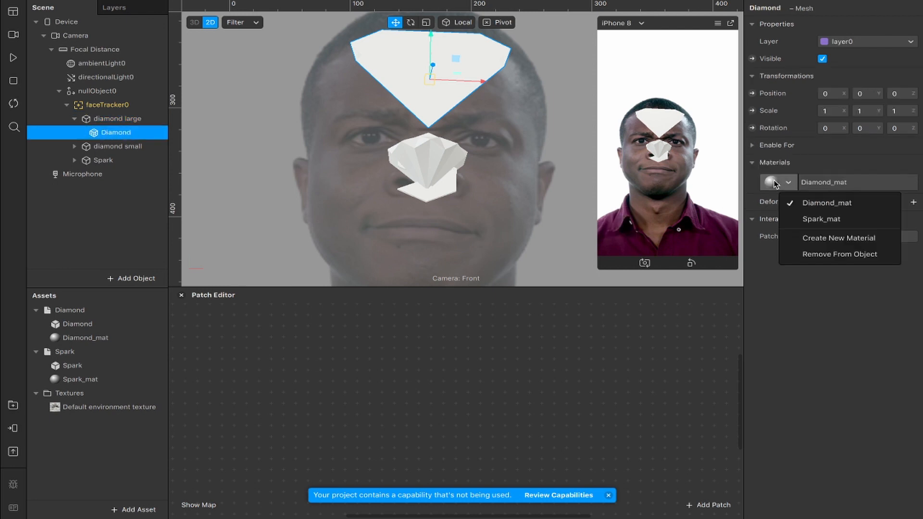
click(809, 235)
double_click(84, 407)
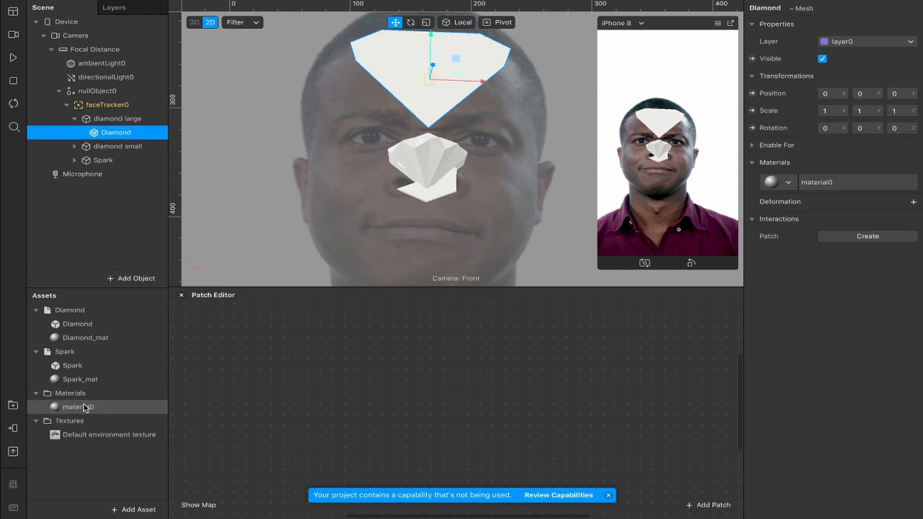
text(diamond large)
key(Return)
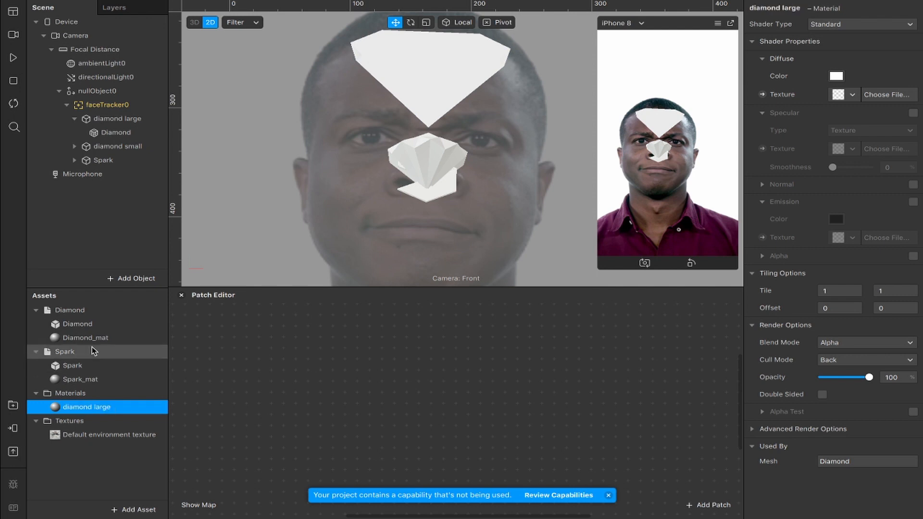
Delete Diamond_mat and give the Diamond mesh of "diamond small" a new material named "diamond small"
click(113, 337)
key(Delete)
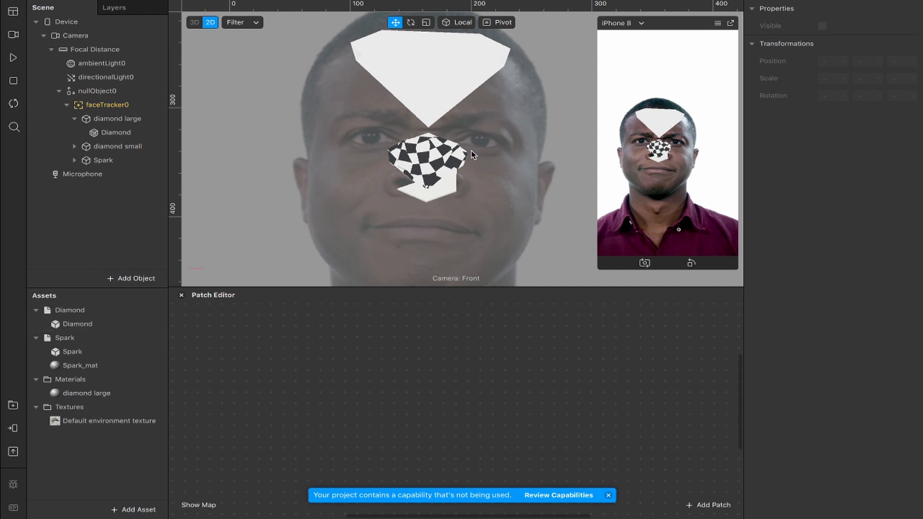
click(74, 146)
click(108, 165)
click(821, 183)
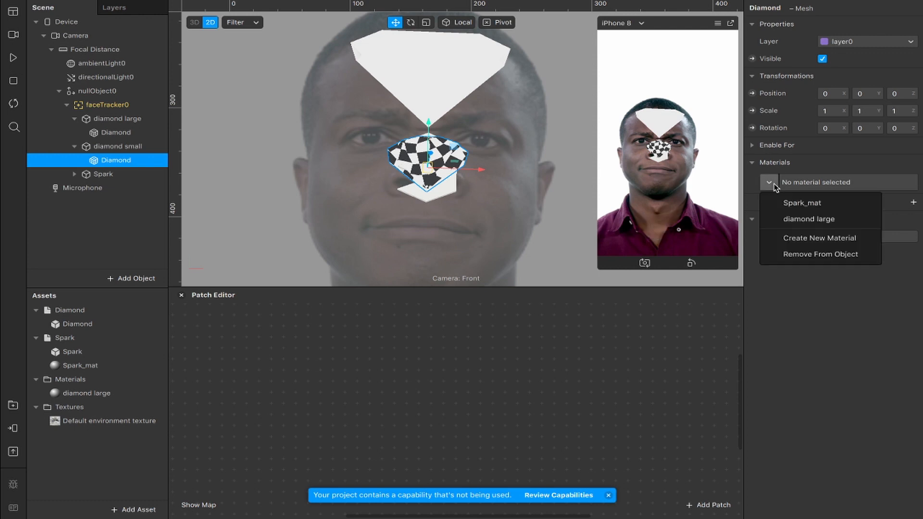
click(823, 237)
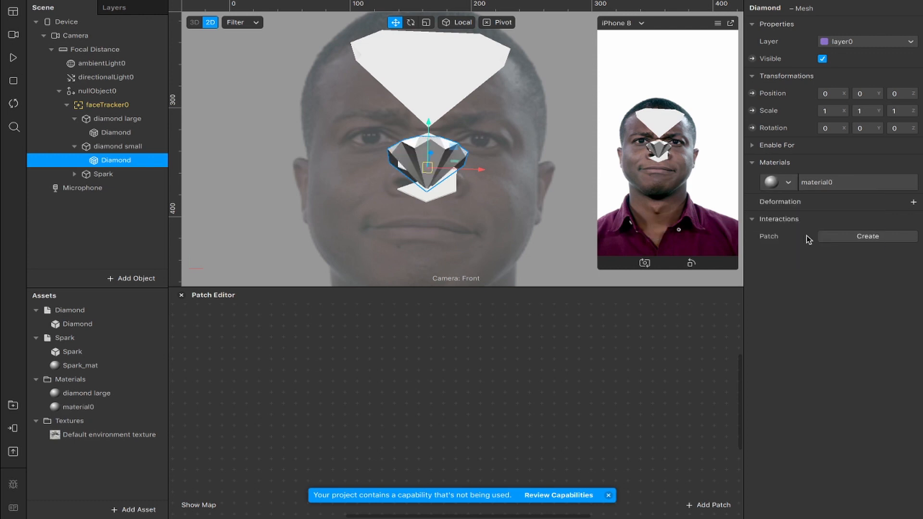
double_click(93, 407)
text(diamond small)
key(Return)
Set the diffuse color of the "diamond large" material to Aqua blue
click(96, 395)
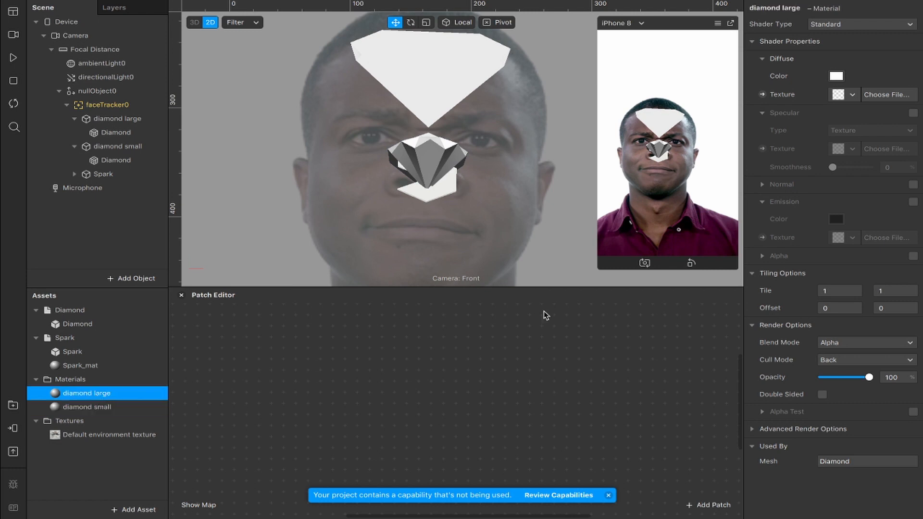
click(836, 76)
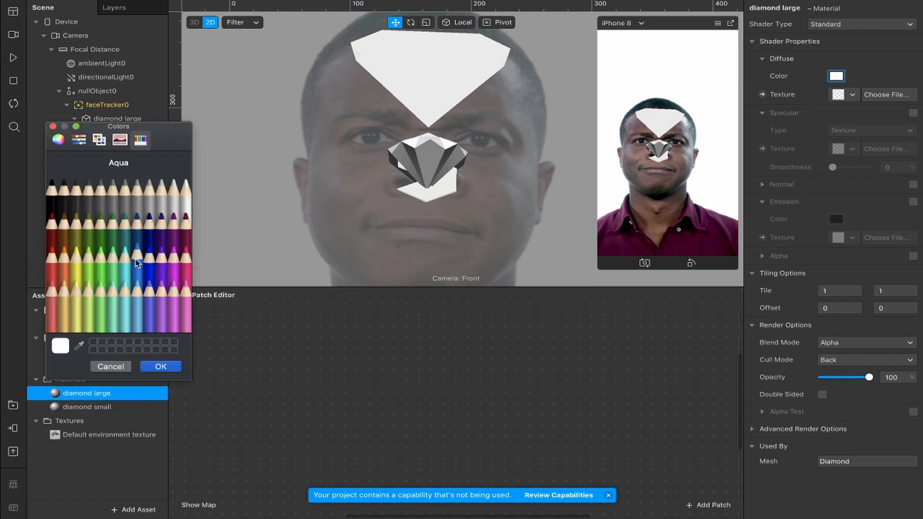
click(143, 264)
click(161, 366)
Set the diffuse color of the "diamond small" material to Lemon yellow
click(83, 408)
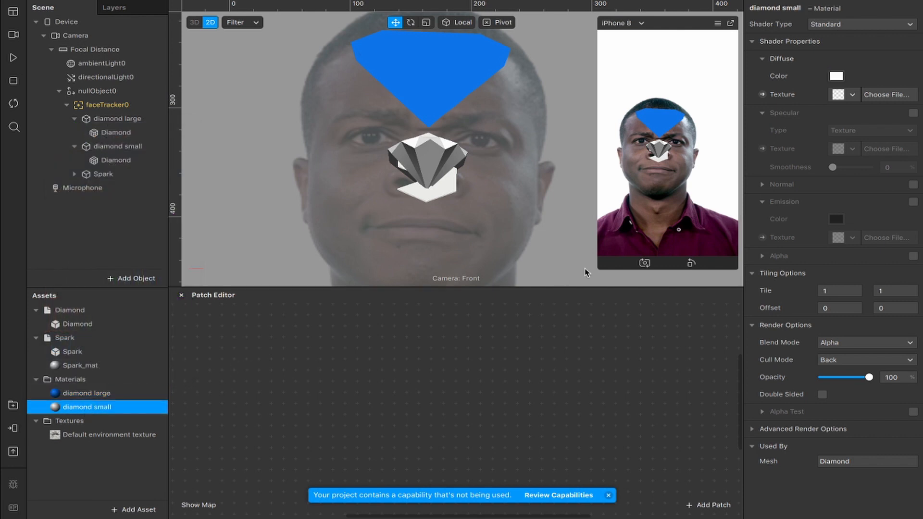
click(836, 76)
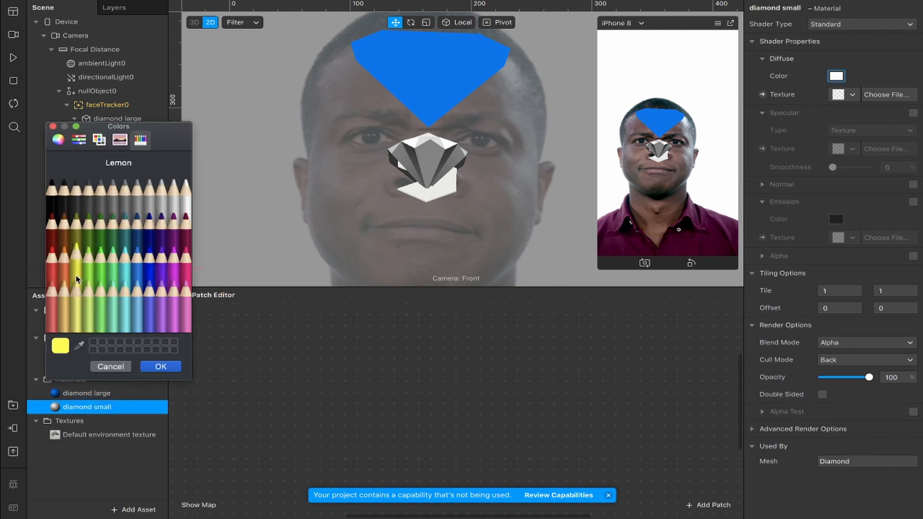
click(76, 270)
click(162, 367)
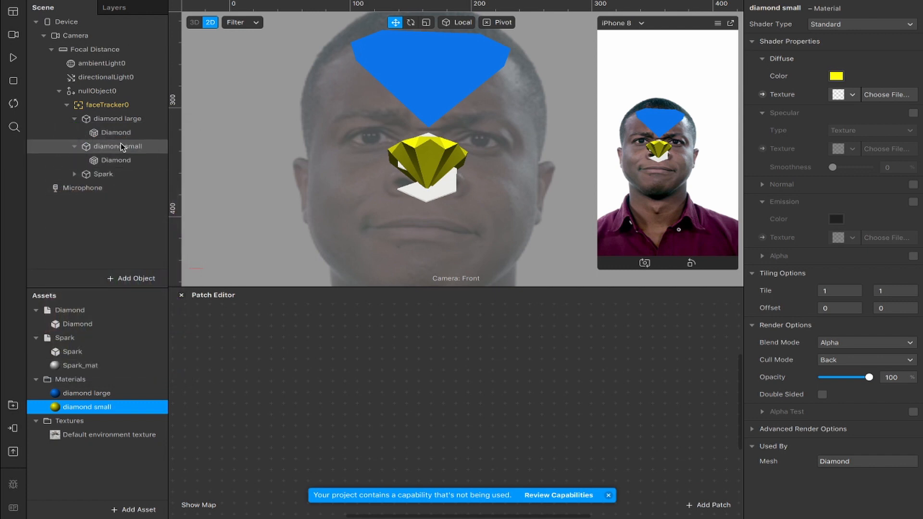
Flatten "diamond small" along its Z axis to a scale of almost 0 and move it up over "diamond large"
click(106, 146)
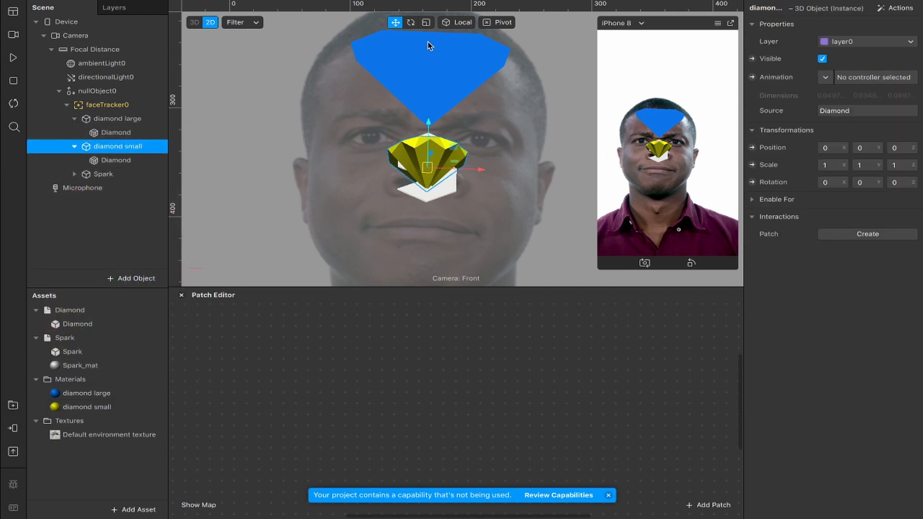
click(426, 22)
drag(431, 156, 425, 174)
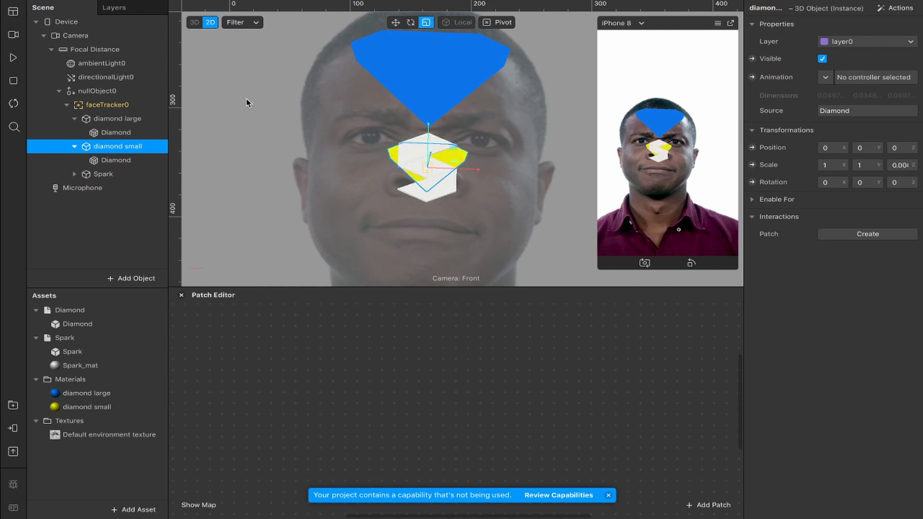
click(394, 22)
drag(430, 126, 437, 31)
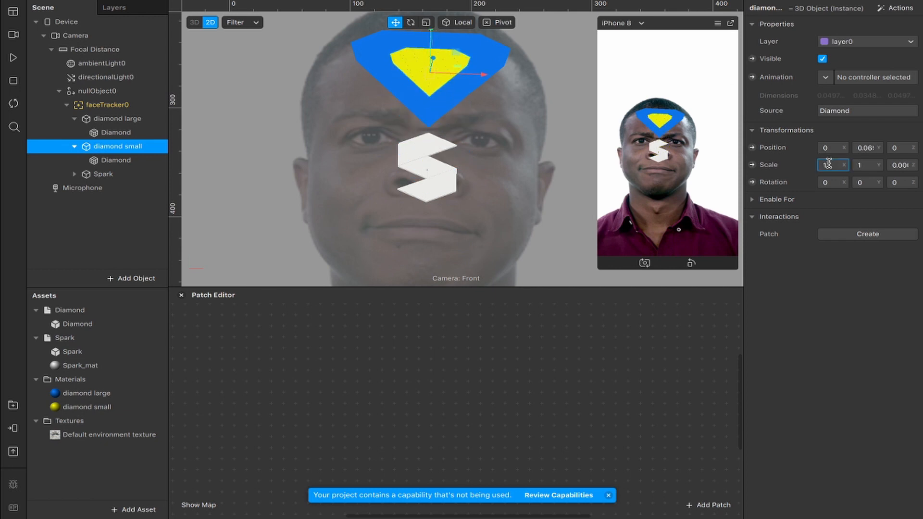
Set the X and Y scale of "diamond small" to 1.5 and shift it slightly down within the blue diamond
text(5)
key(Return)
click(865, 166)
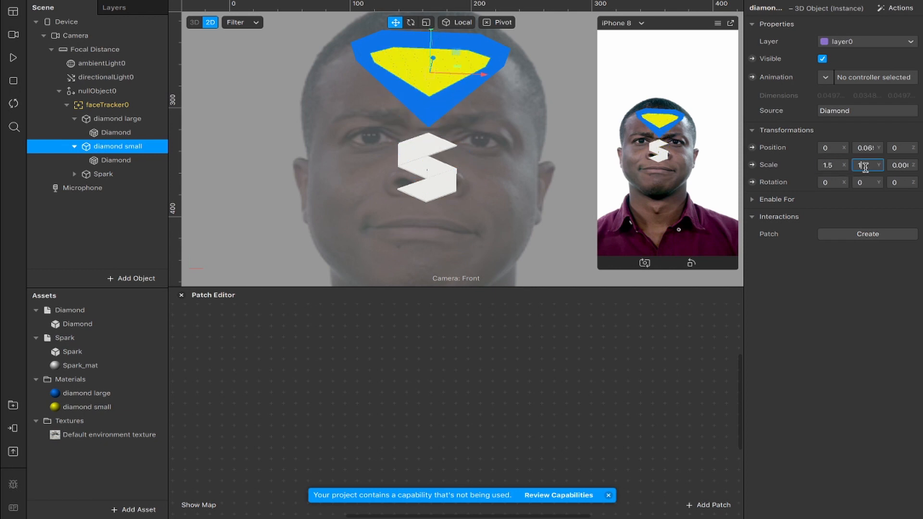
key(Return)
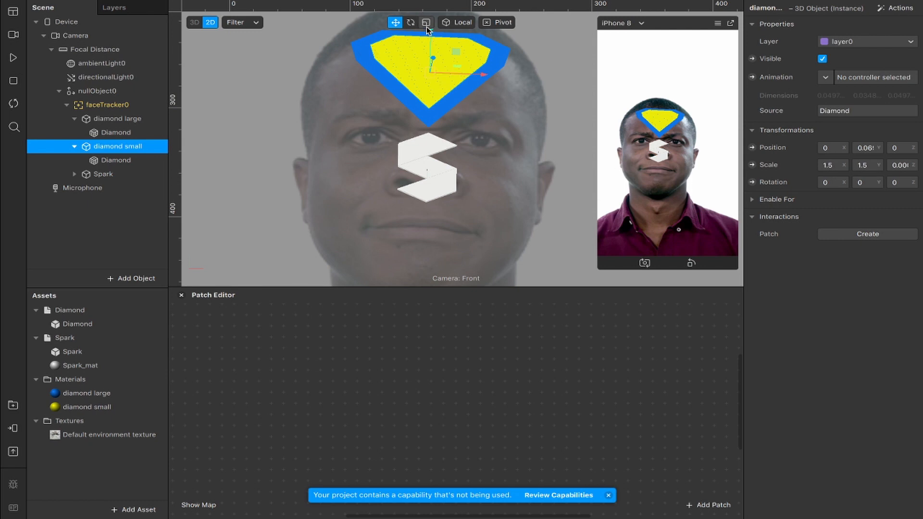
drag(431, 34, 431, 40)
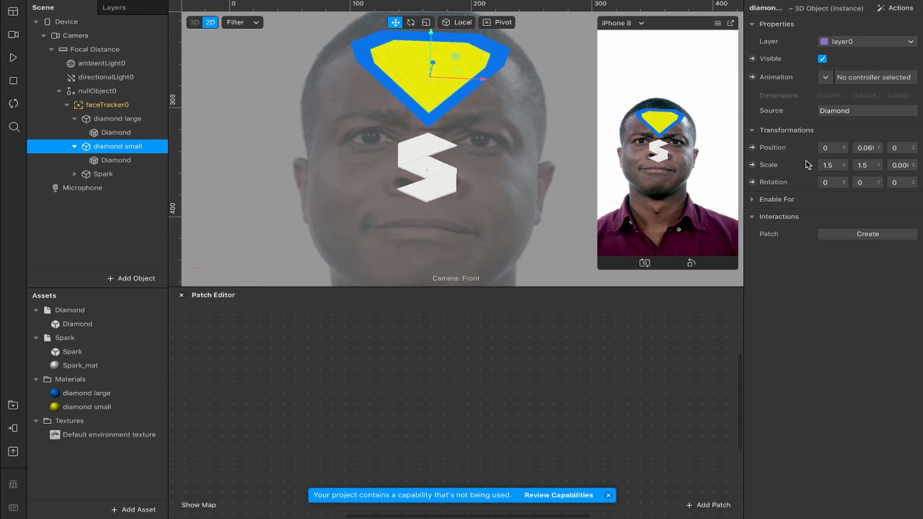
Enlarge "diamond small" to an X and Y scale of 1.75
click(836, 165)
text(75)
key(Return)
click(866, 165)
key(BackSpace)
text(75)
key(Return)
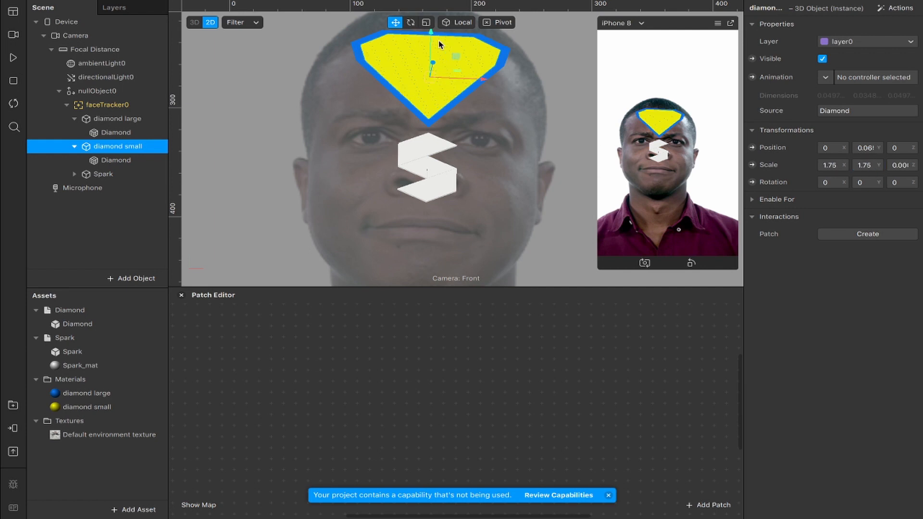
Play the preview video to check how both diamonds follow the moving head, and pause it
scroll(448, 79, up, 2)
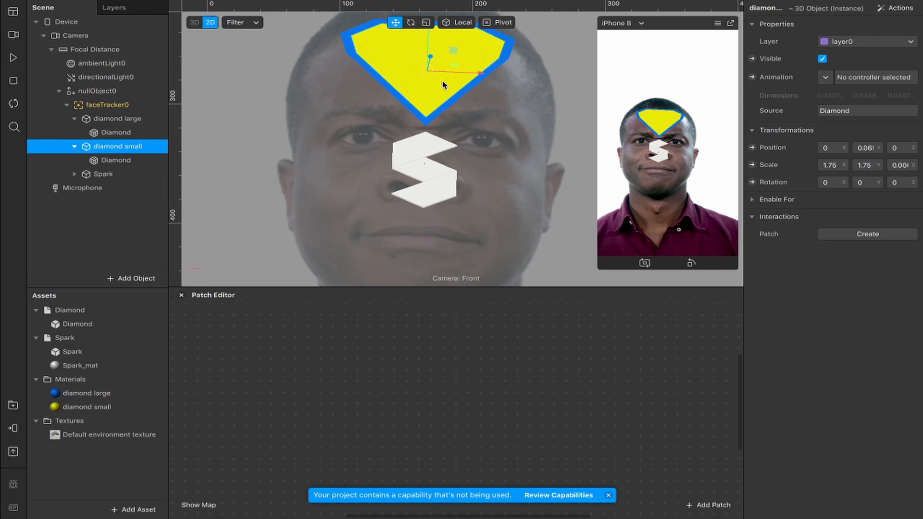
click(13, 58)
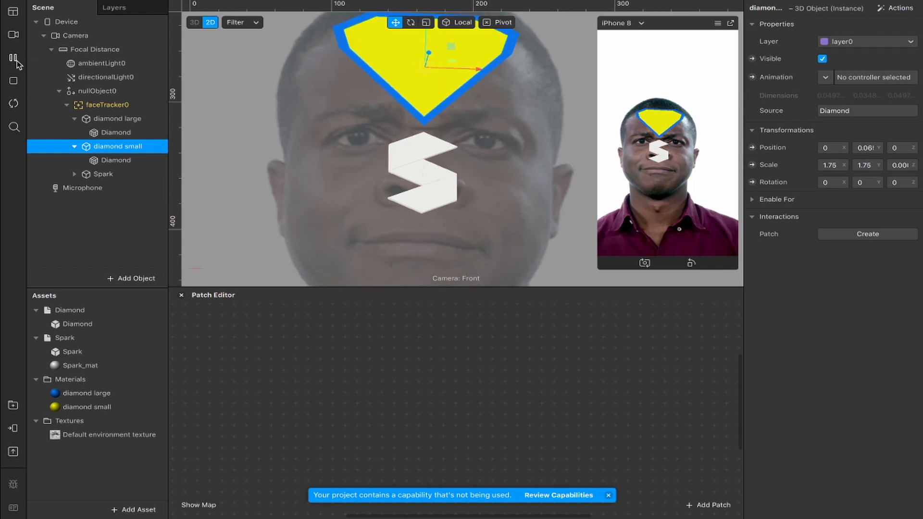
scroll(253, 114, down, 2)
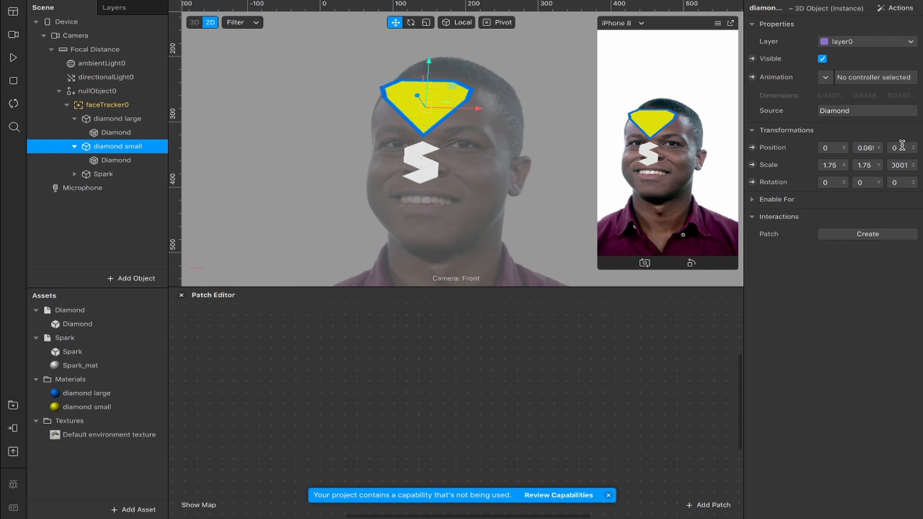
Set the Z position of "diamond small" to 0.001 so it sits just in front of "diamond large"
click(126, 122)
click(412, 79)
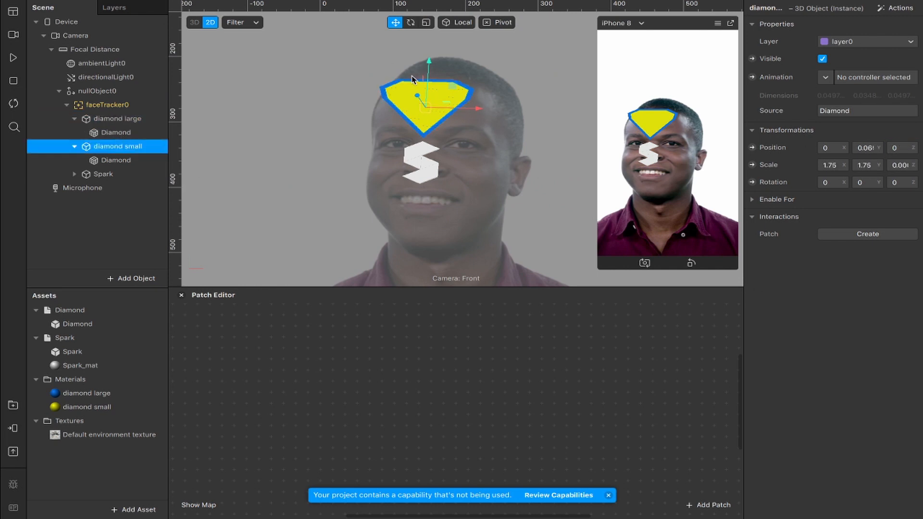
click(903, 147)
text(.001)
key(Return)
scroll(343, 90, up, 5)
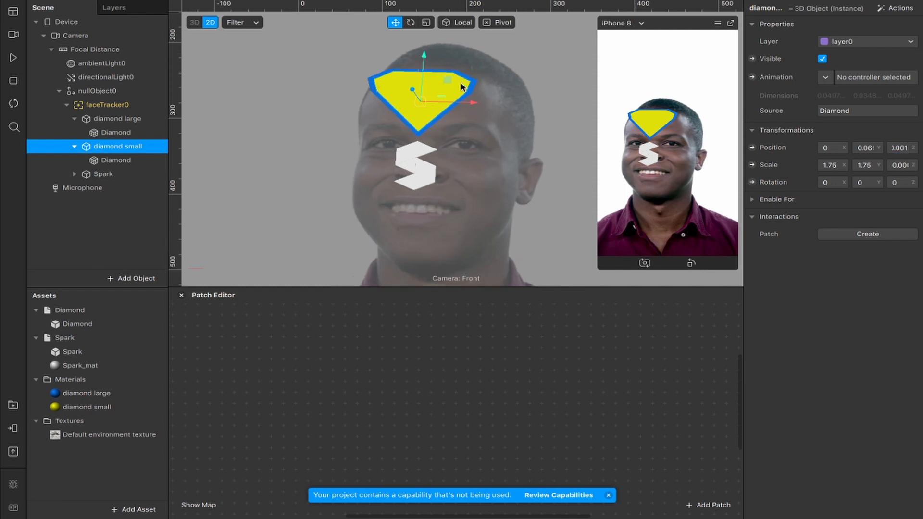
scroll(390, 91, down, 2)
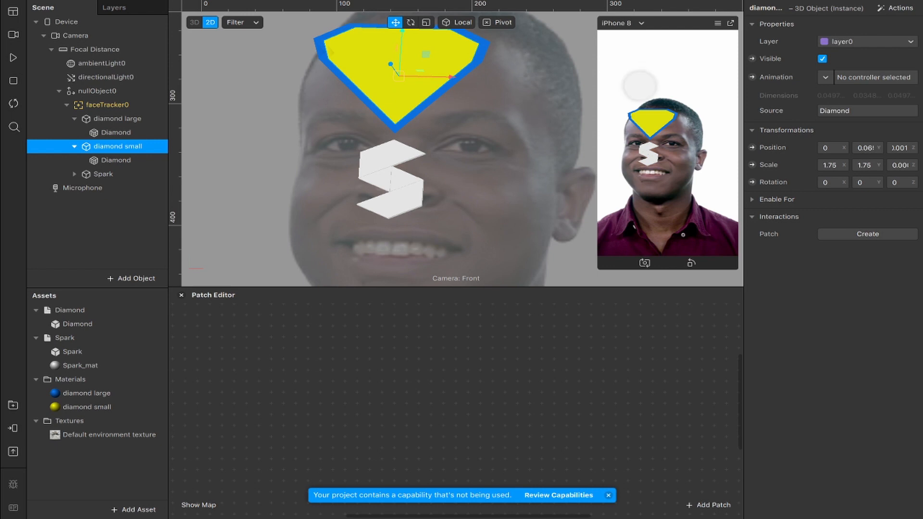
Try a Z position of 0.1 for "diamond small", undo it, and check the Z position of "diamond large"
drag(898, 152, 897, 149)
click(897, 149)
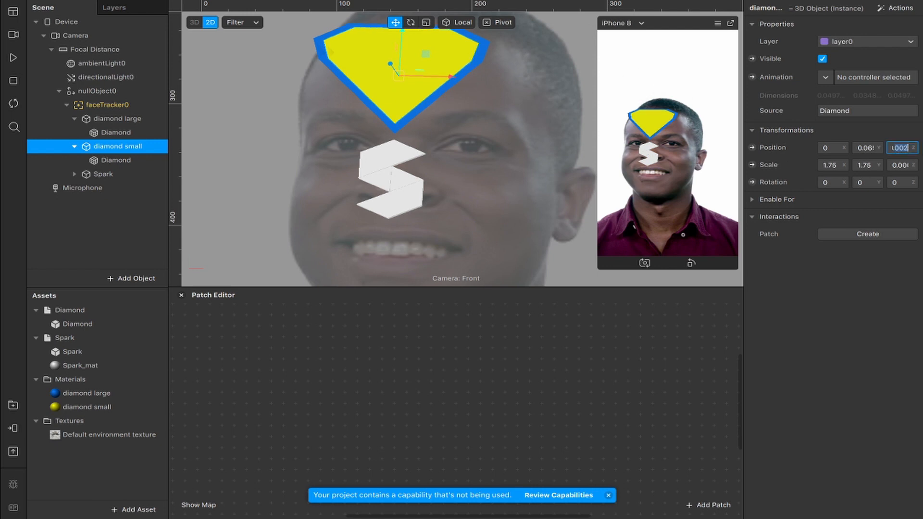
text(0.1)
key(Return)
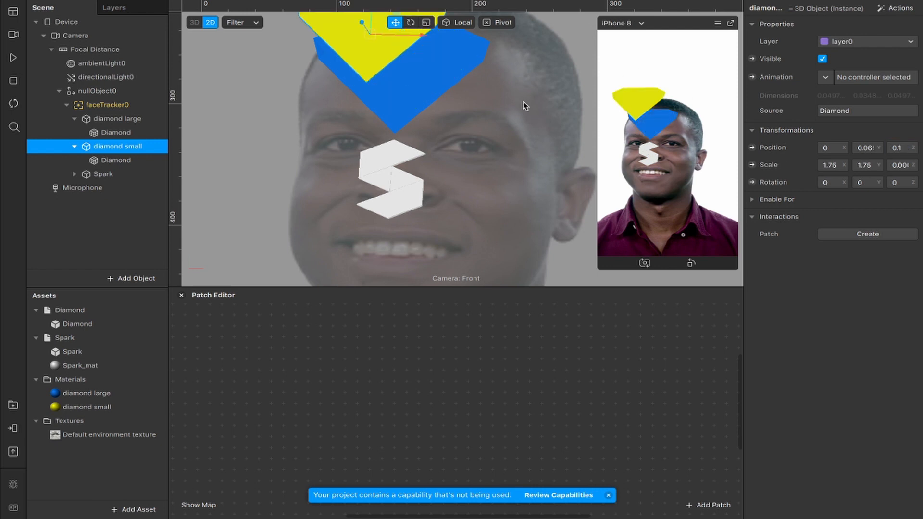
scroll(523, 102, down, 5)
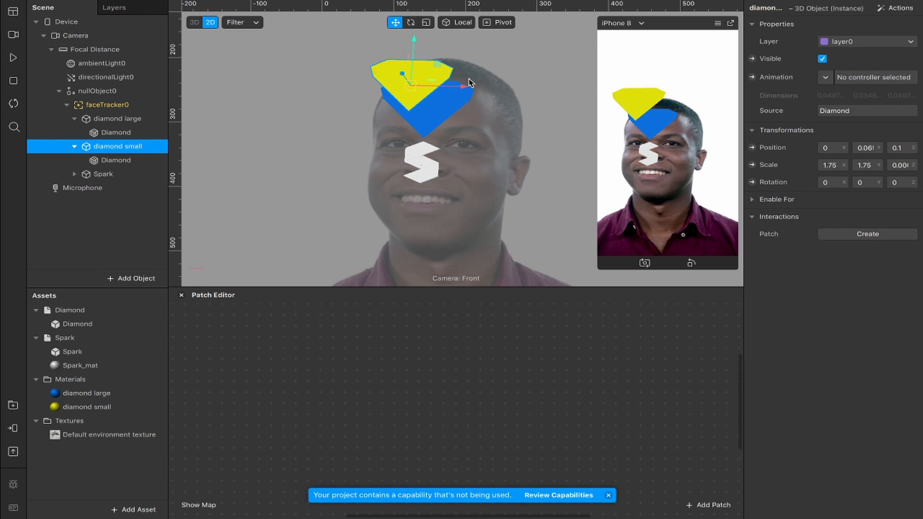
key(ctrl+z)
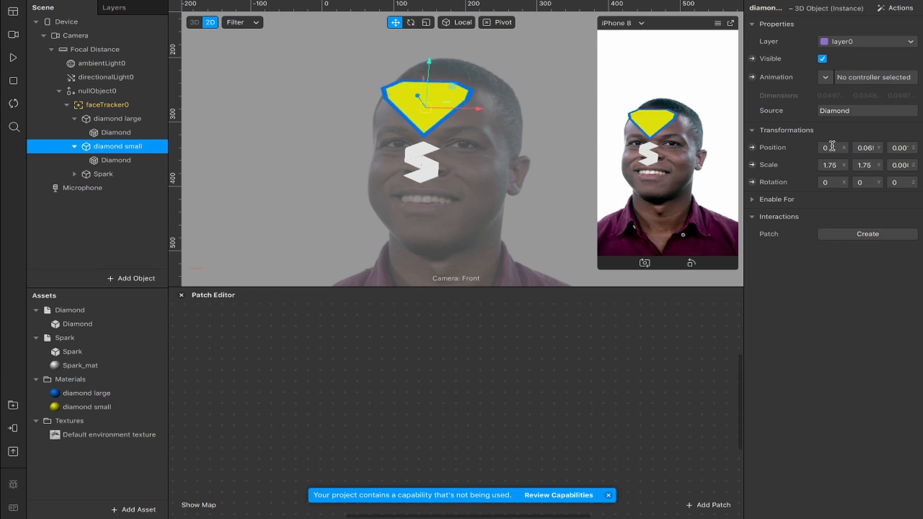
click(896, 149)
click(118, 119)
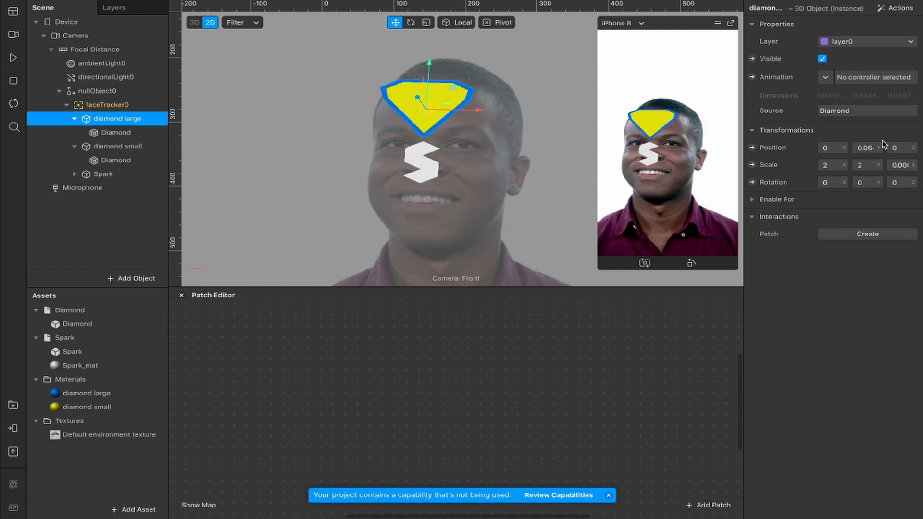
scroll(532, 96, up, 3)
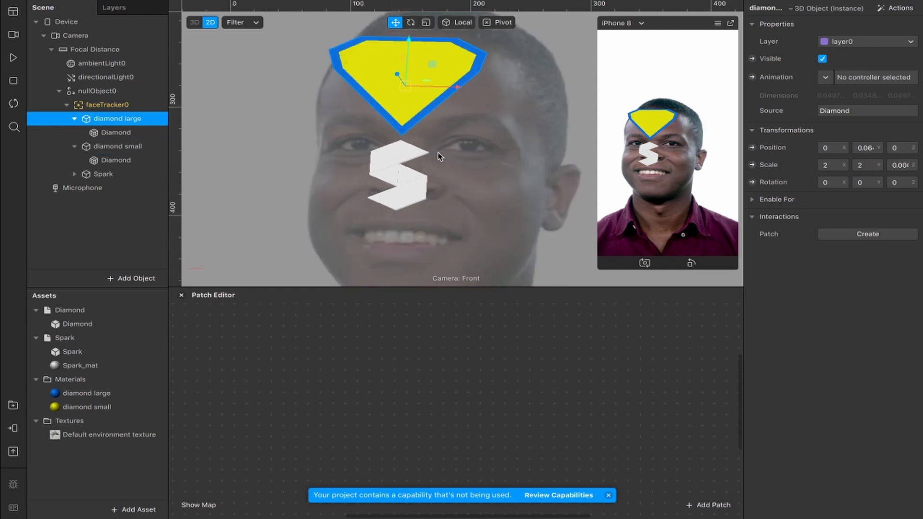
Set the Spark_mat albedo color to Cayenne red and move the Spark mesh up onto the diamonds on the forehead
click(99, 364)
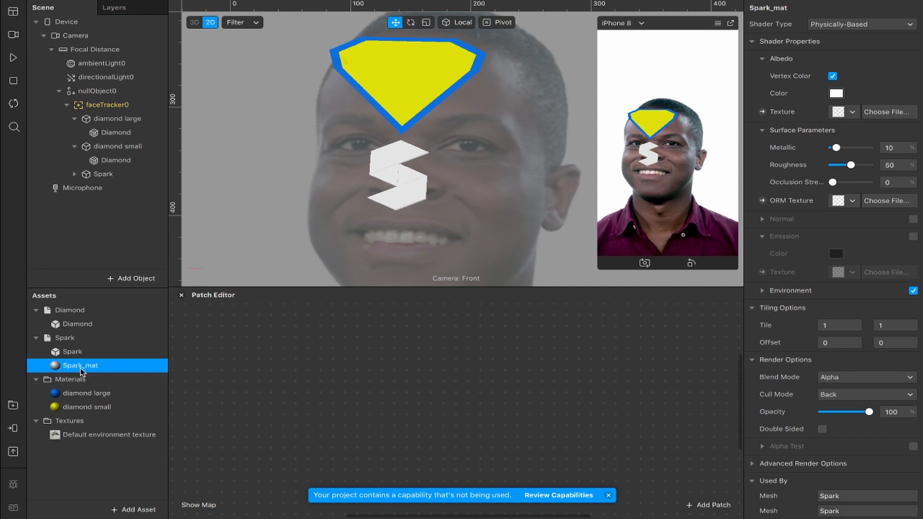
click(836, 93)
drag(54, 242, 53, 220)
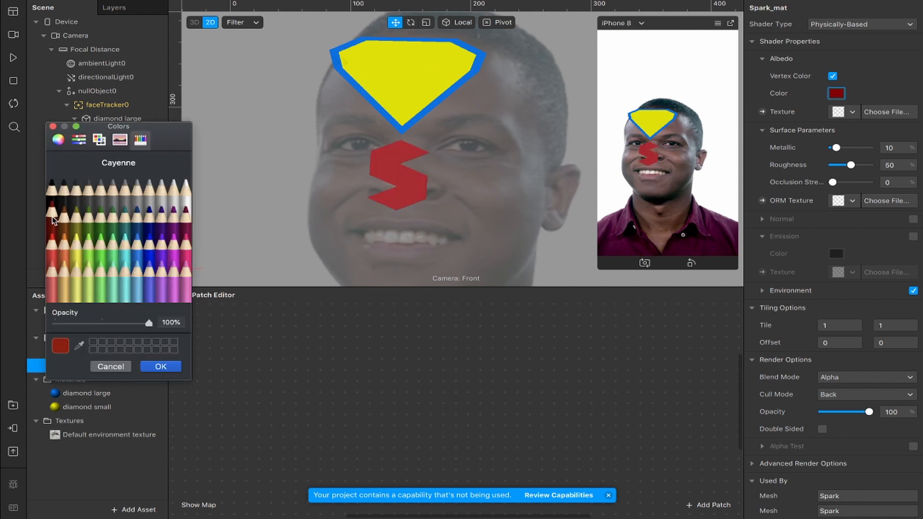
click(161, 366)
click(396, 144)
drag(400, 26, 401, 31)
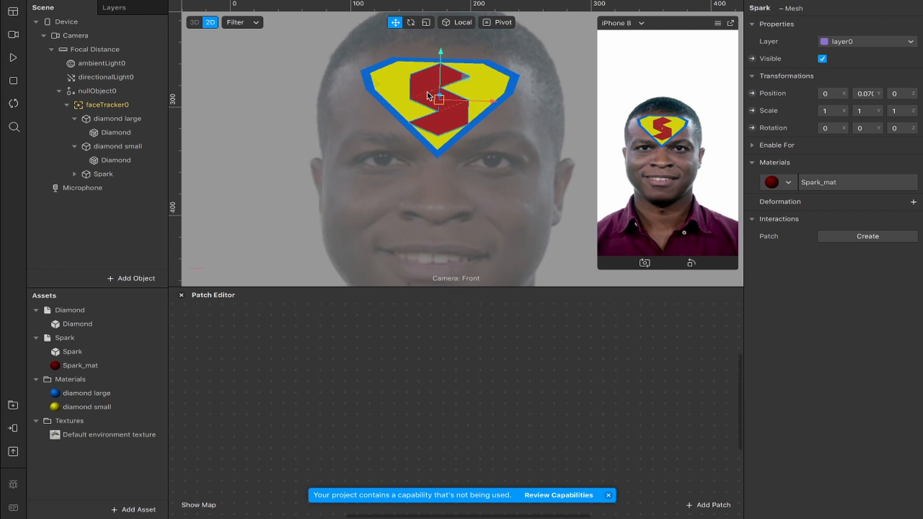
Set the Z position of the Spark mesh to 0.003 so it sits just in front of "diamond small"
click(901, 94)
click(824, 86)
click(903, 93)
text(.002)
scroll(434, 105, up, 5)
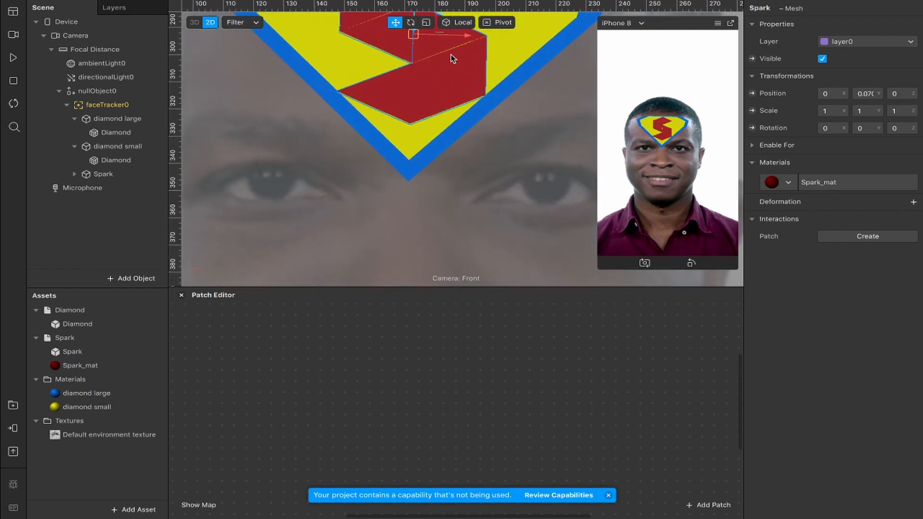
key(super+shift+z)
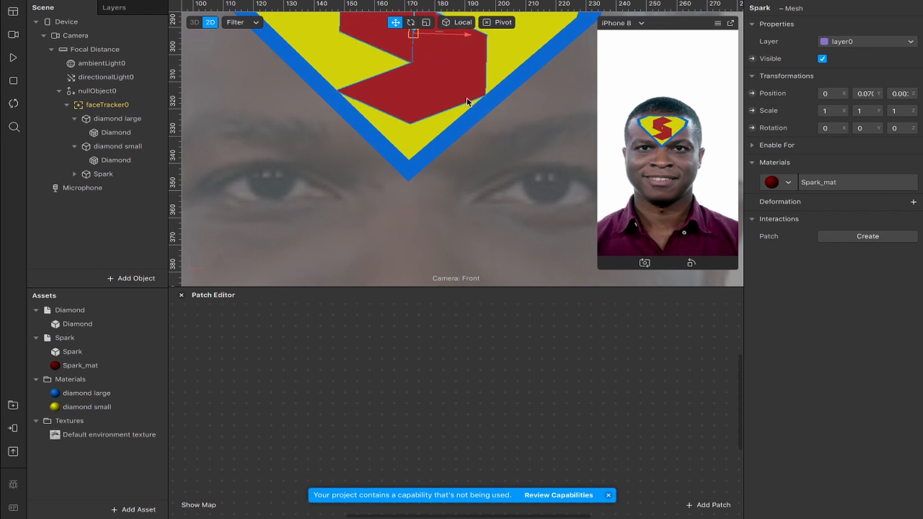
scroll(467, 102, down, 5)
click(487, 116)
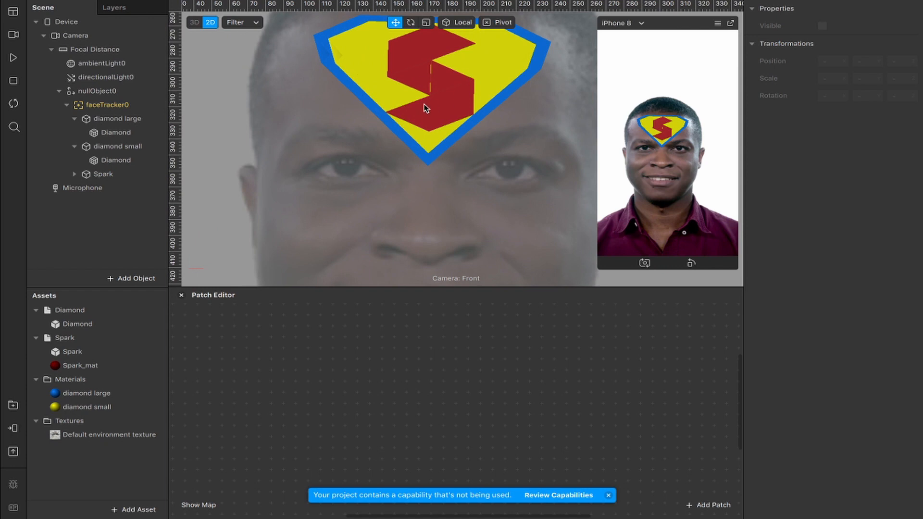
scroll(430, 87, down, 1)
click(449, 99)
click(901, 93)
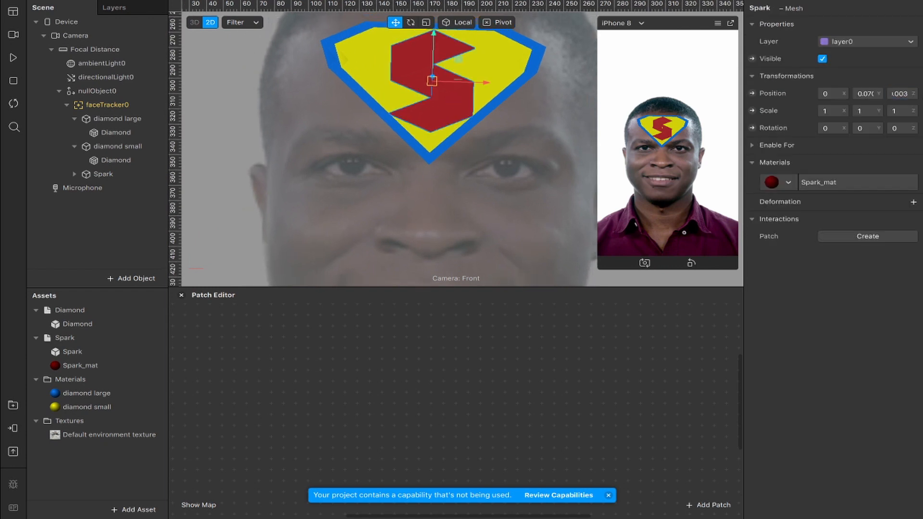
click(430, 77)
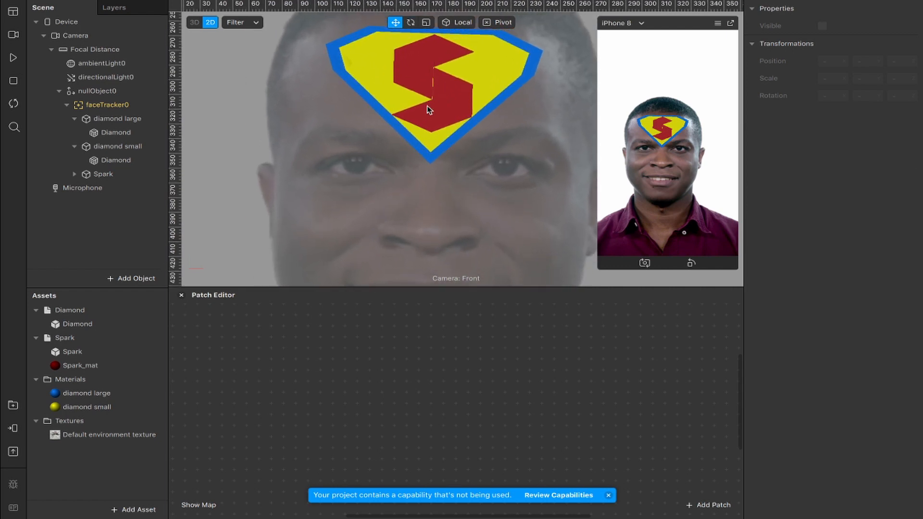
Play the preview video to check how the complete emblem follows the moving head
scroll(429, 110, down, 3)
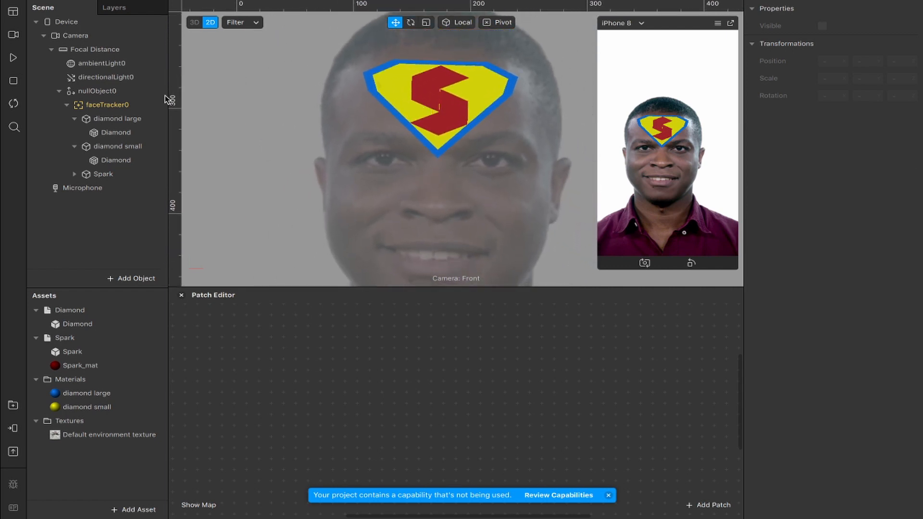
click(13, 57)
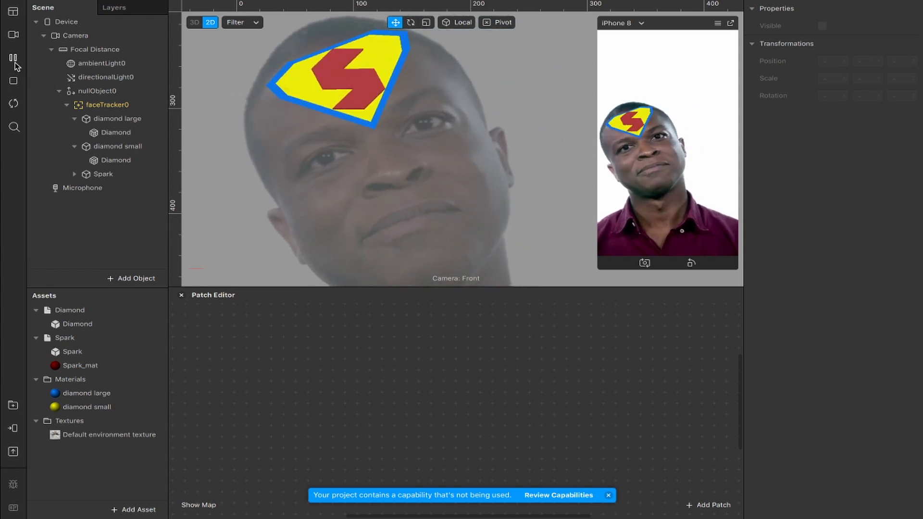
click(14, 61)
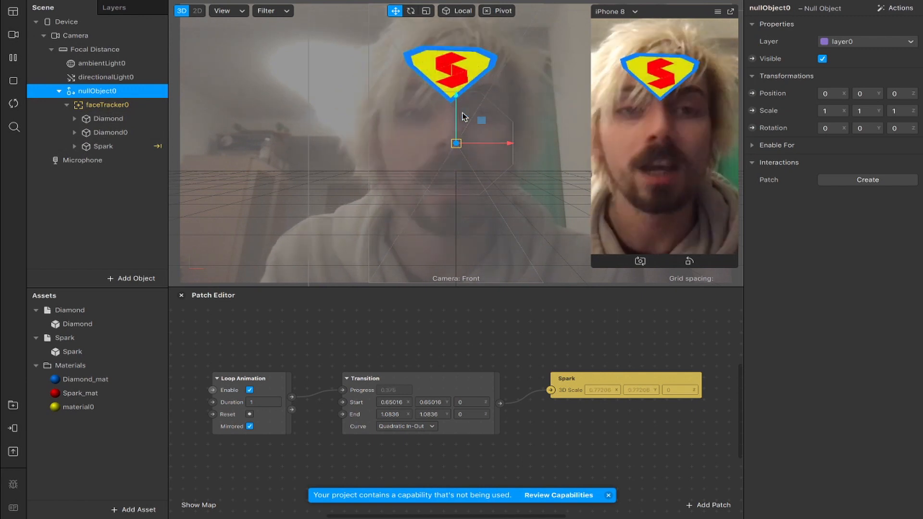
Look over the Animate presets offered for nullObject0 in the finished example project without applying one
click(897, 9)
mouse_move(853, 54)
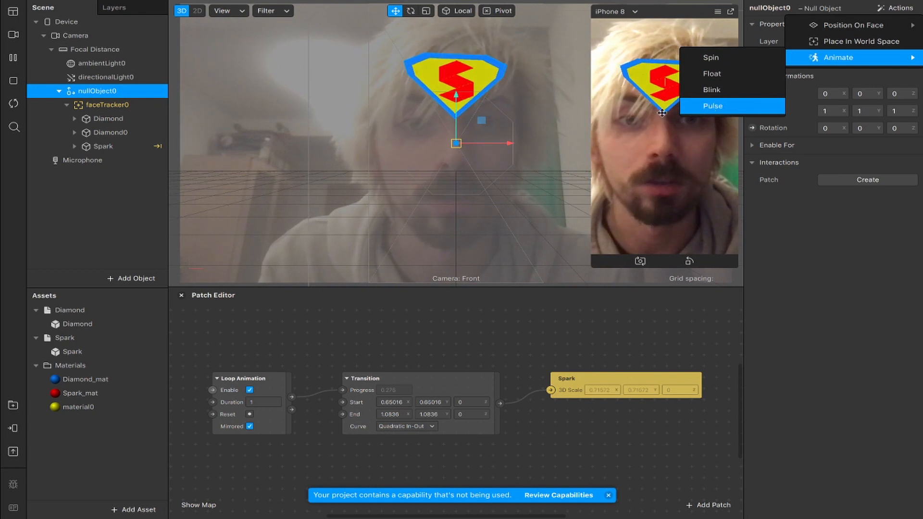
click(405, 348)
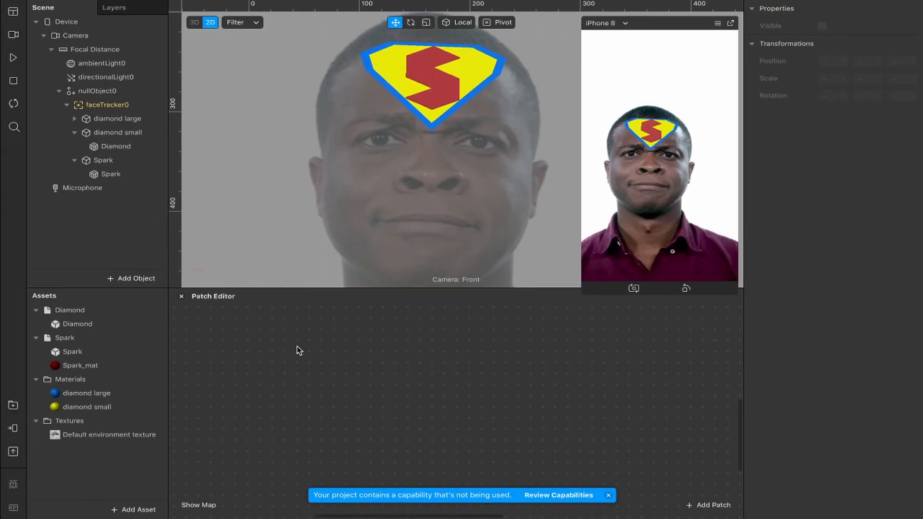
Add a Pulse animation to the Spark 3D object and move the object up on the diamonds
click(87, 160)
click(894, 8)
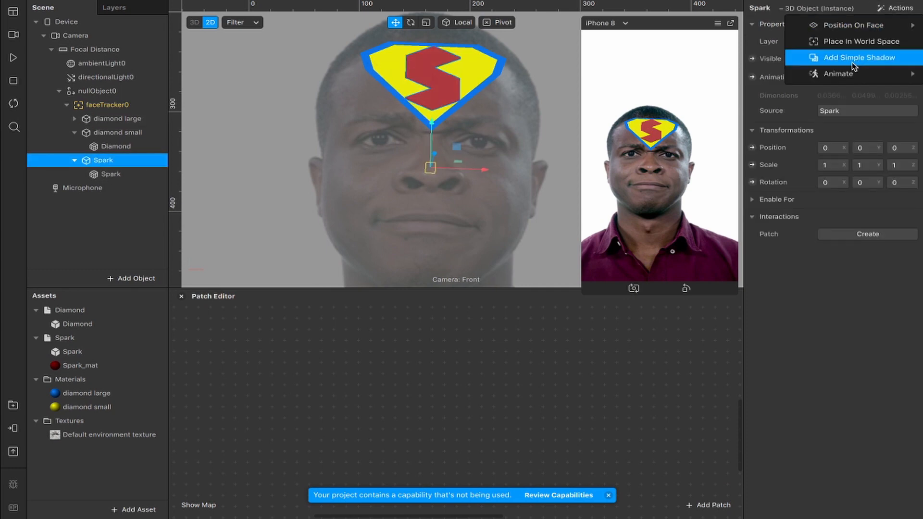
mouse_move(844, 74)
click(736, 124)
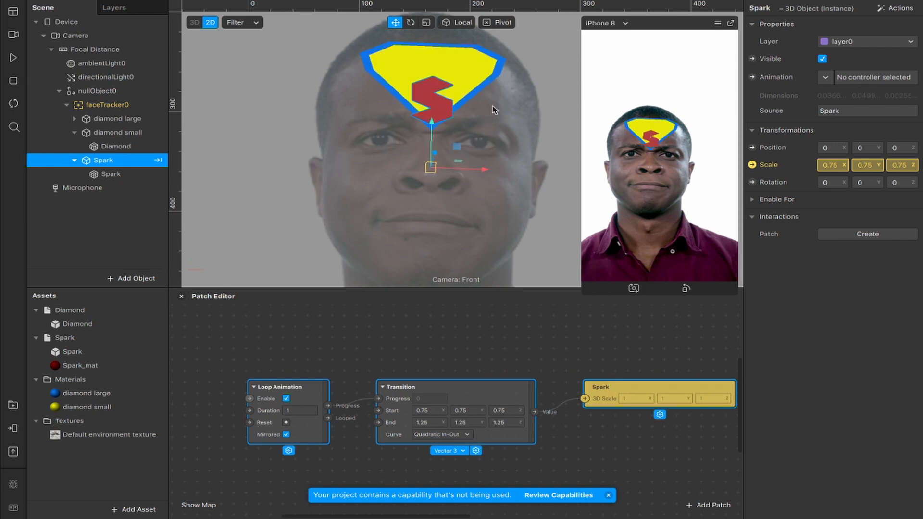
drag(430, 122, 432, 103)
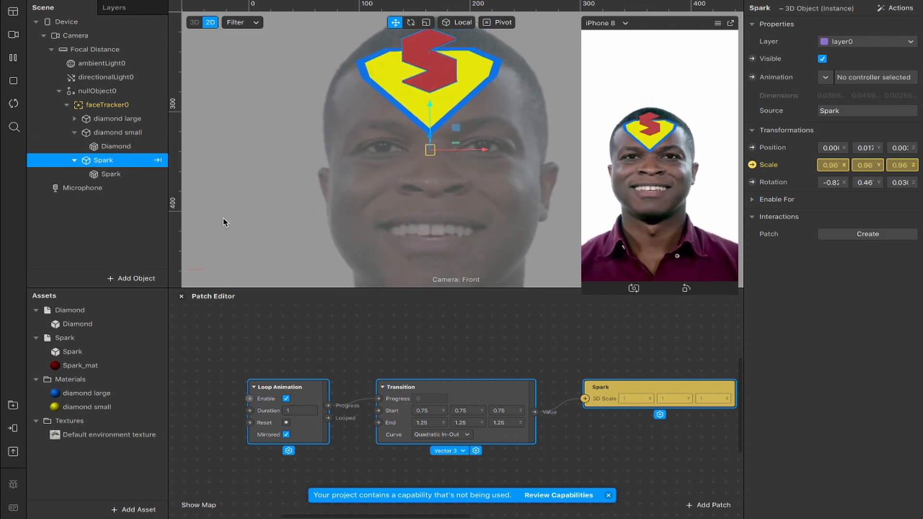
Set the Transition patch's Start and End Z values to 1, try 0 for both, and undo that trial
click(510, 410)
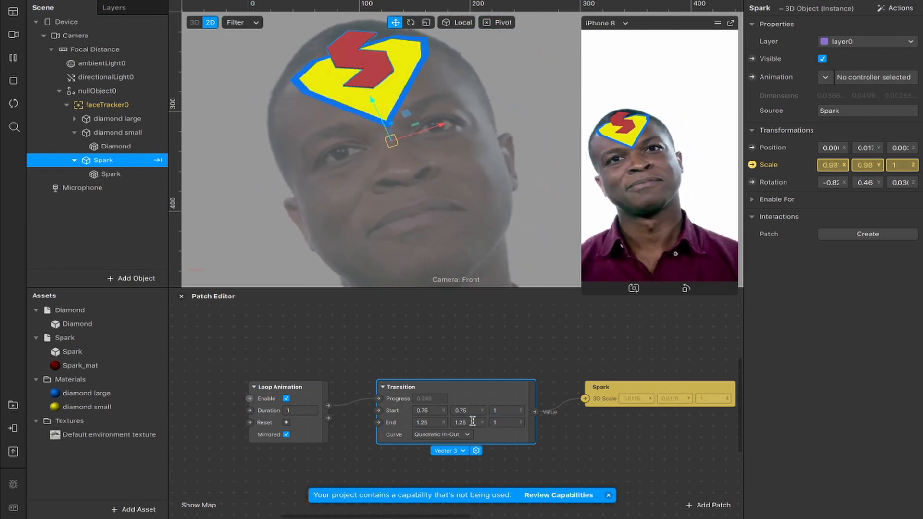
drag(497, 410, 463, 410)
text(0)
key(Tab)
key(Tab)
key(Tab)
key(BackSpace)
text(0)
key(Return)
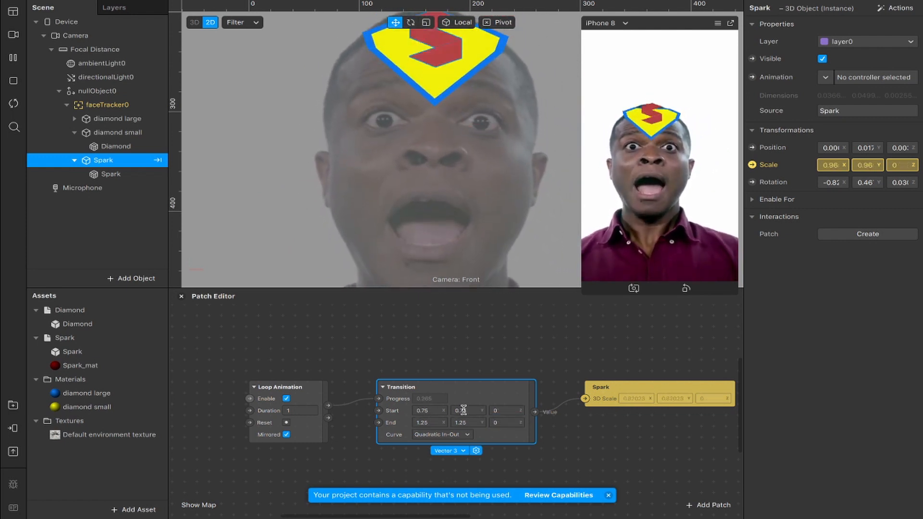
key(super+z)
key(super+z)
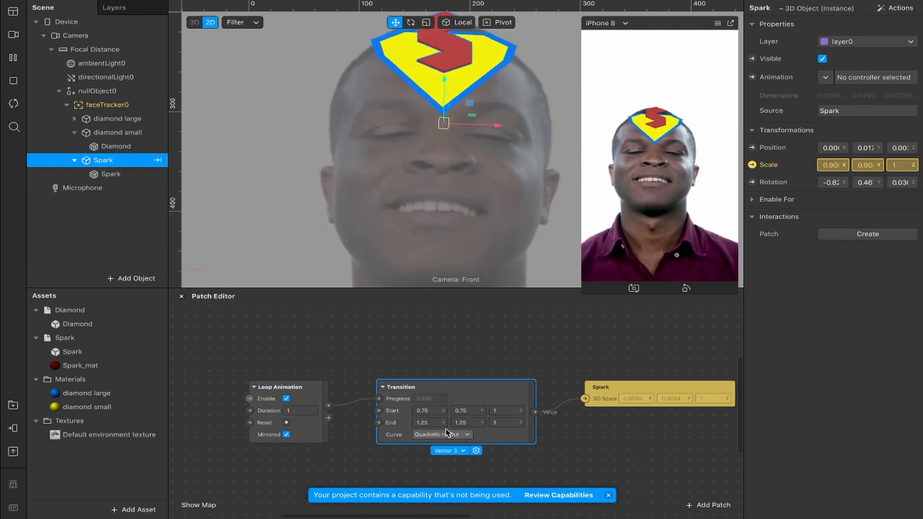
Set the End X and Y values of the Transition patch to 1
click(433, 422)
text(1)
click(469, 422)
text(1)
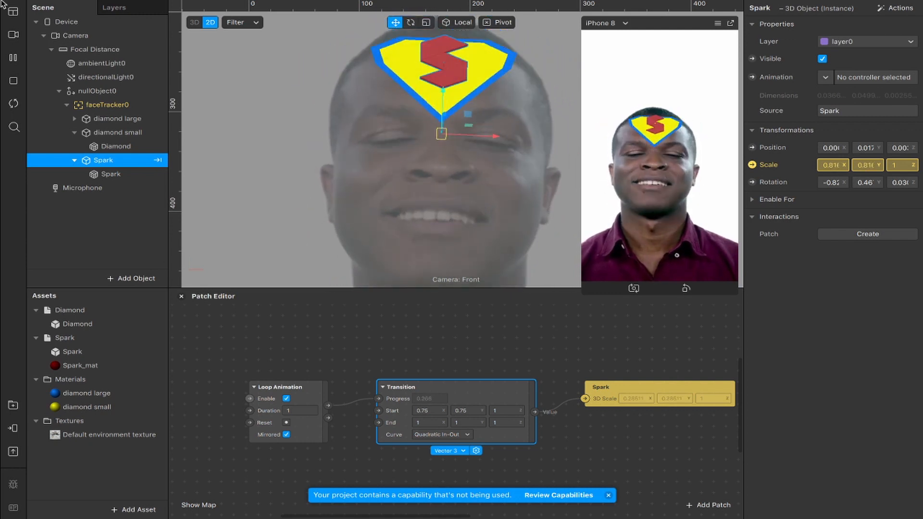
Switch the preview video source to the FaceTime HD Camera (Built-in)
click(14, 35)
click(61, 54)
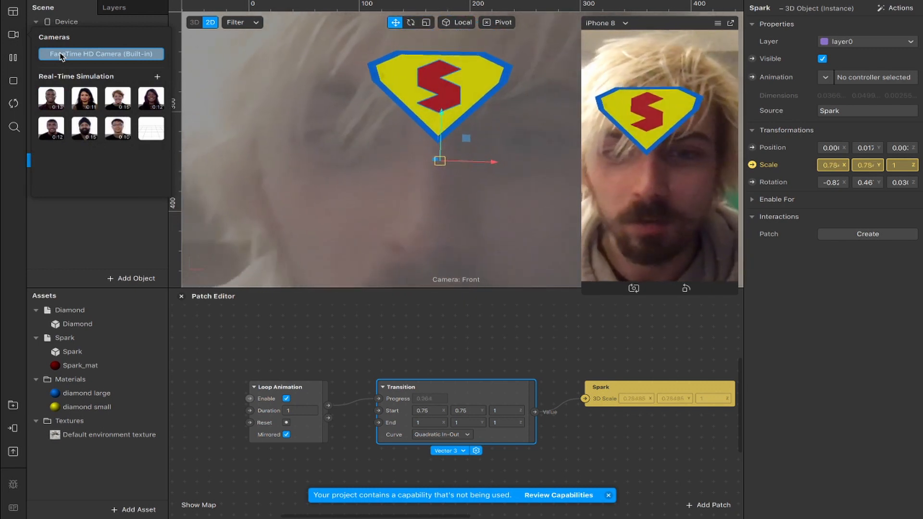
Delete the pulse animation patches, restore them, and undo back to the Spark object without its animation and move
drag(657, 427, 274, 355)
key(BackSpace)
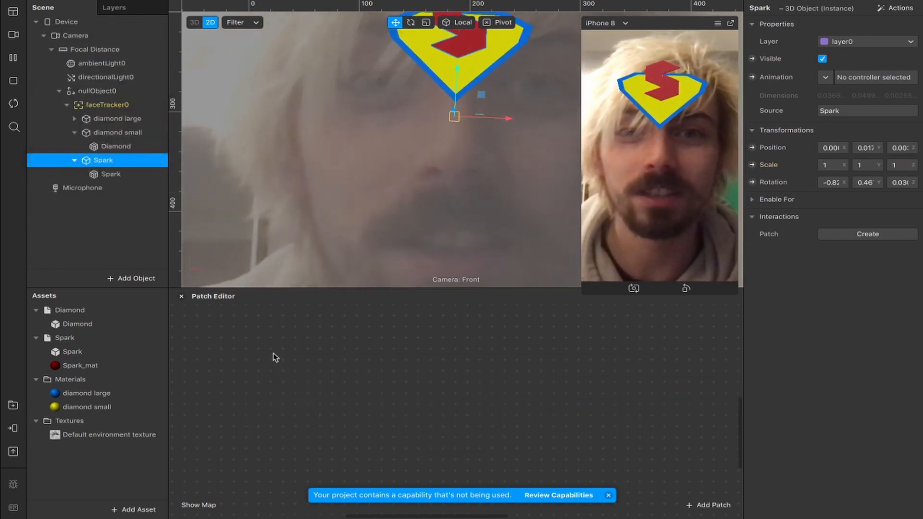
key(ctrl+z)
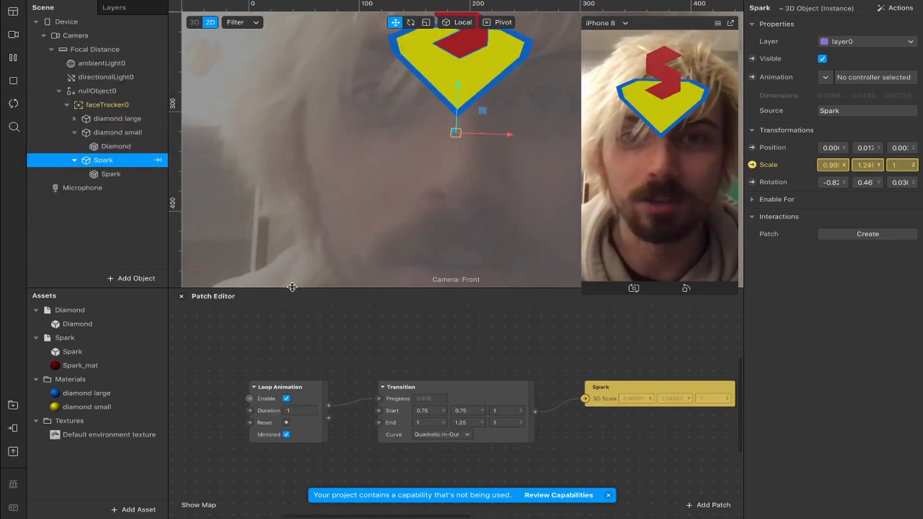
key(ctrl+shift+z)
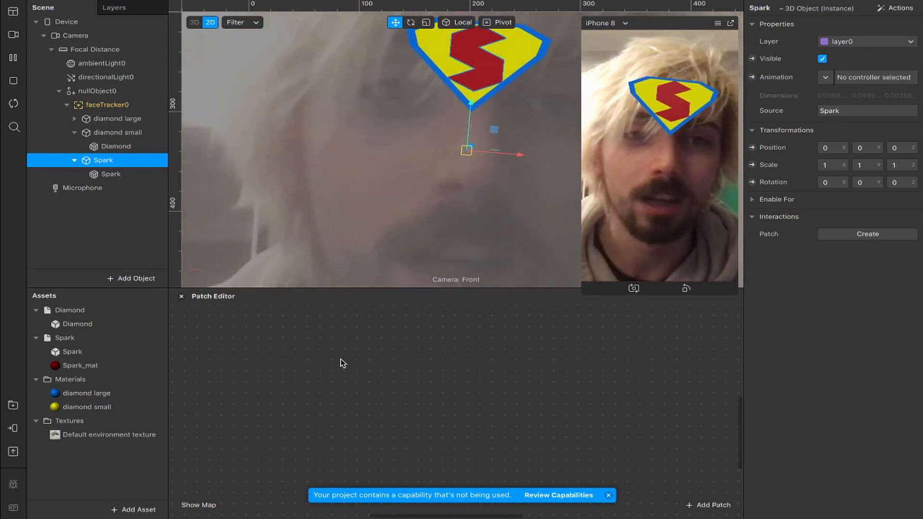
Add a Loop Animation patch and connect its progress output to a new Transition patch
right_click(321, 362)
text(loop)
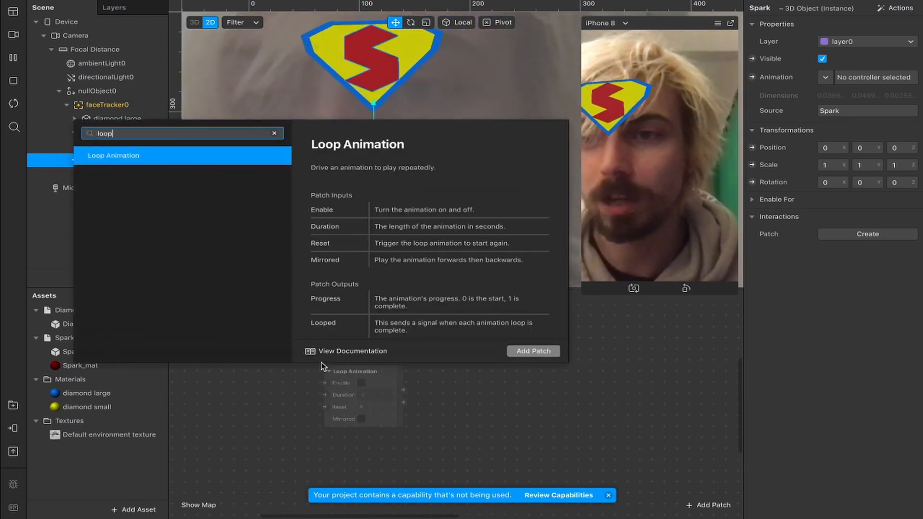
key(Return)
drag(403, 389, 442, 376)
text(trans)
key(Return)
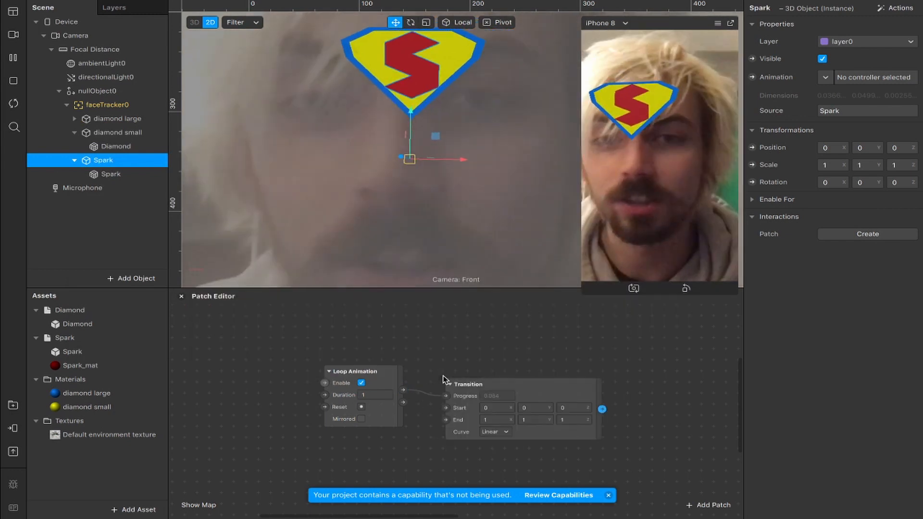
Look over the Animate presets offered for the Spark 3D object
click(893, 8)
mouse_move(846, 72)
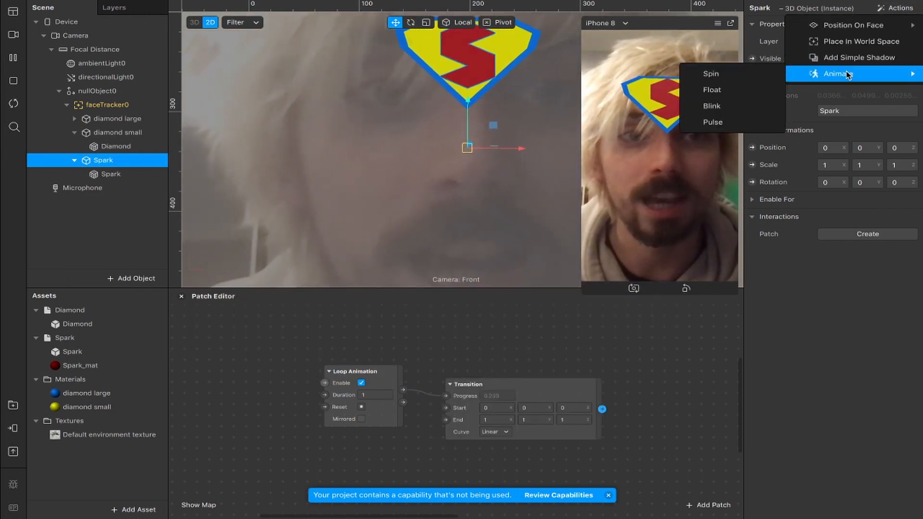
click(716, 126)
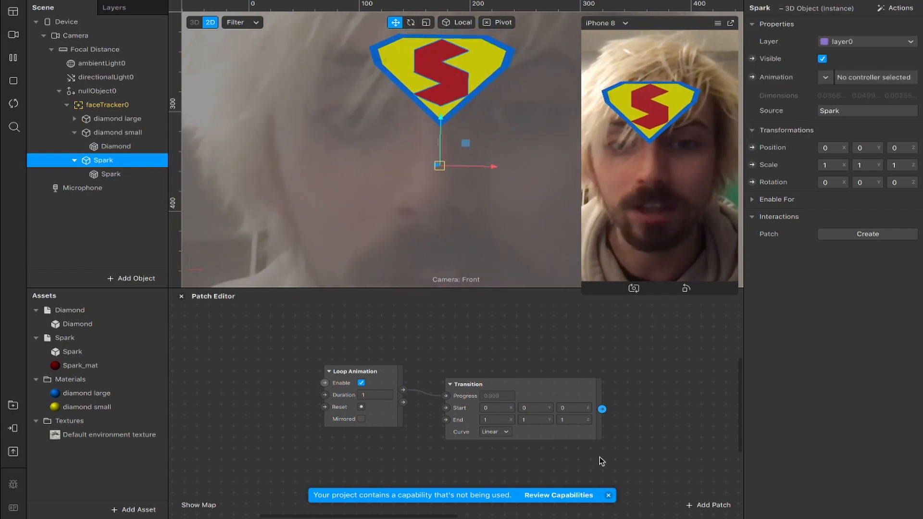
Place the Transition patch closer to Loop Animation and connect its output to a new 3D Scale patch for the Spark object
drag(547, 396, 531, 378)
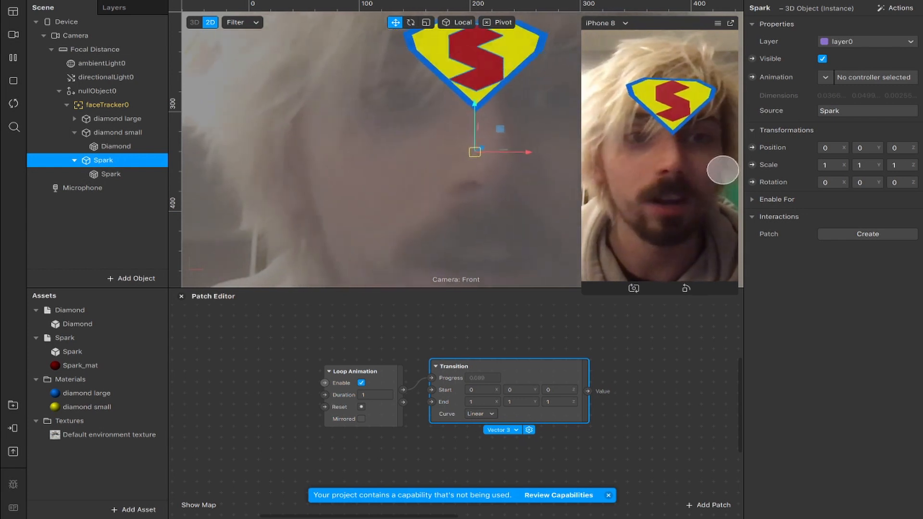
click(753, 165)
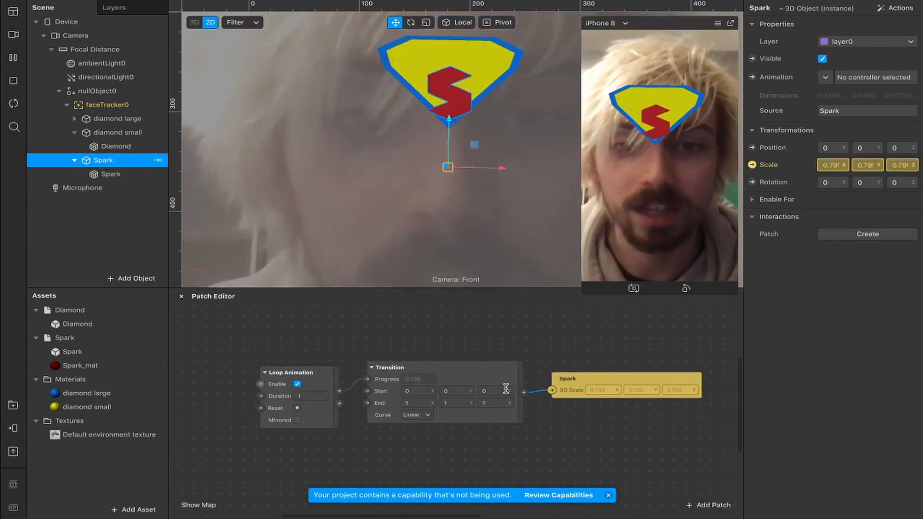
Set the Transition's Start X, Y and Z to 1 and End Z to 10, with the Loop Animation mirrored
click(495, 384)
text(1)
drag(450, 392, 375, 394)
text(11)
key(Return)
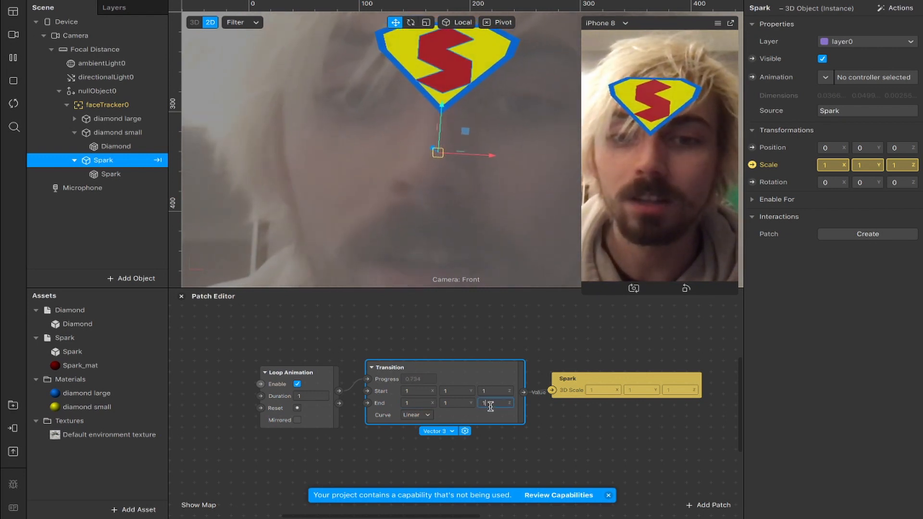
text(0)
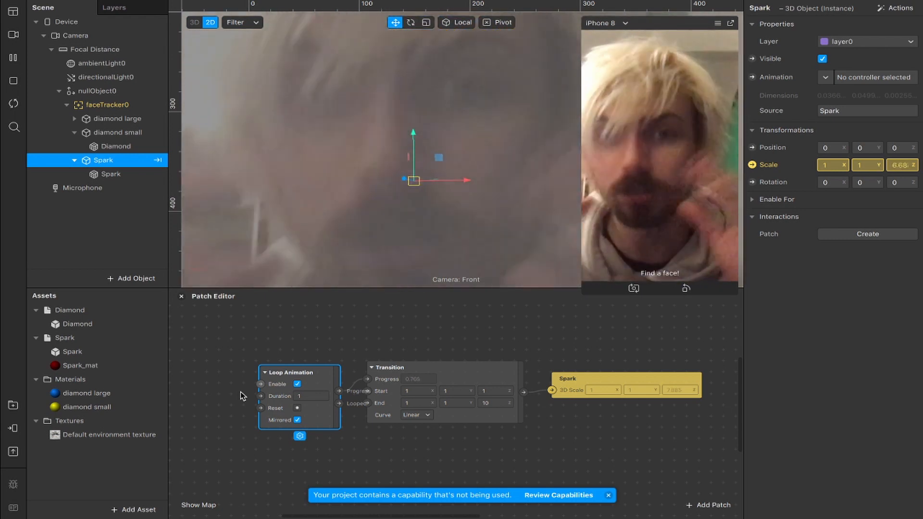
Try End X and Y values of 1.25 in the Transition patch
click(417, 403)
text(.25)
key(Return)
text(.25)
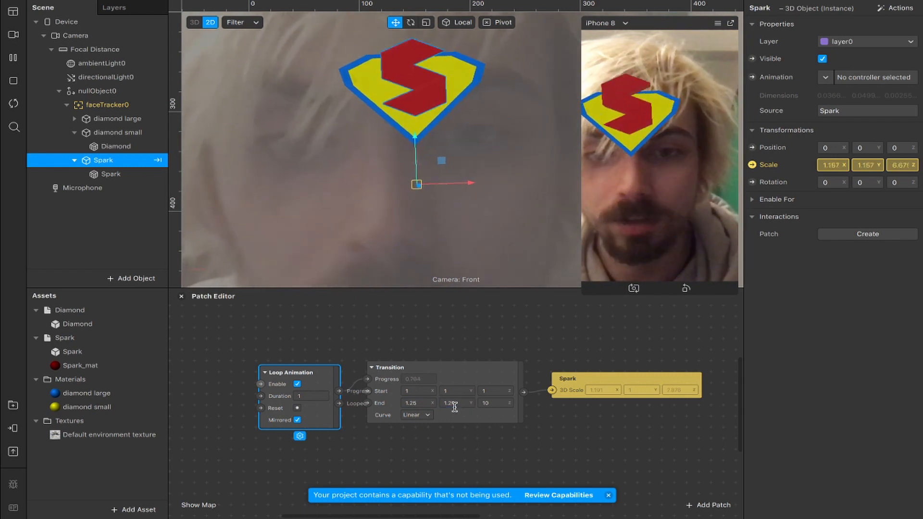
key(Return)
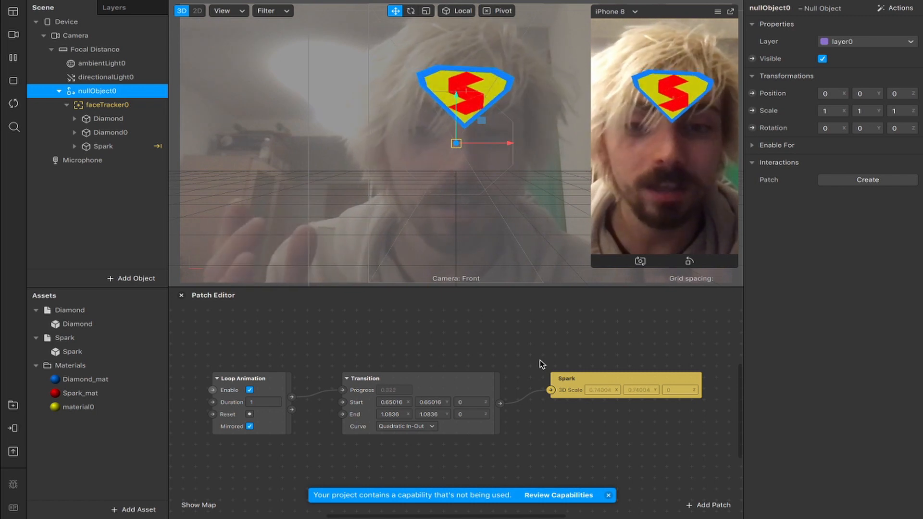
Inspect the Diamond0 and Spark objects in the finished example project
click(114, 134)
click(103, 146)
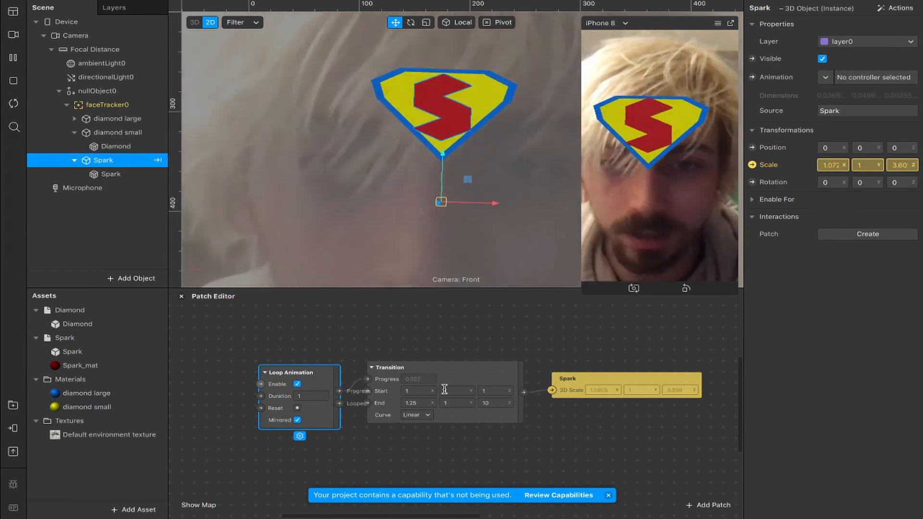
Undo the 1.25 End values in the Transition patch so only the Z scale is animated
key(super+z)
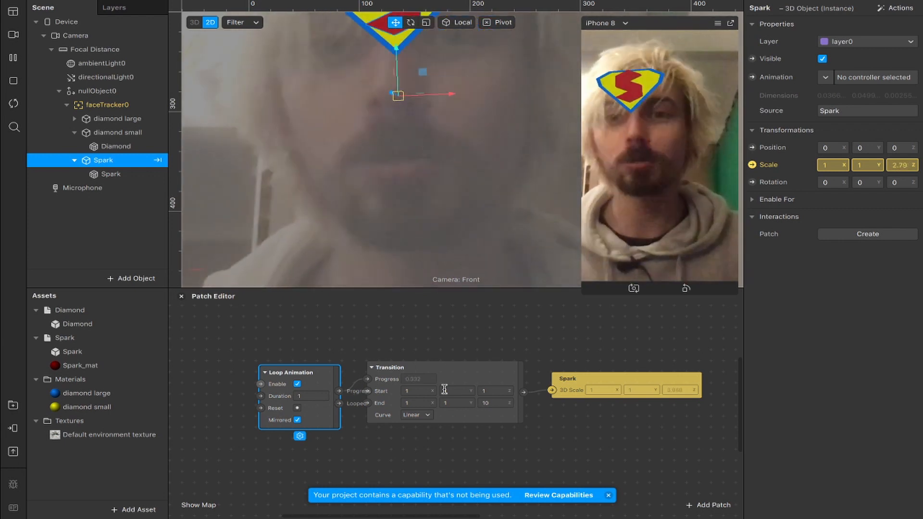
click(501, 329)
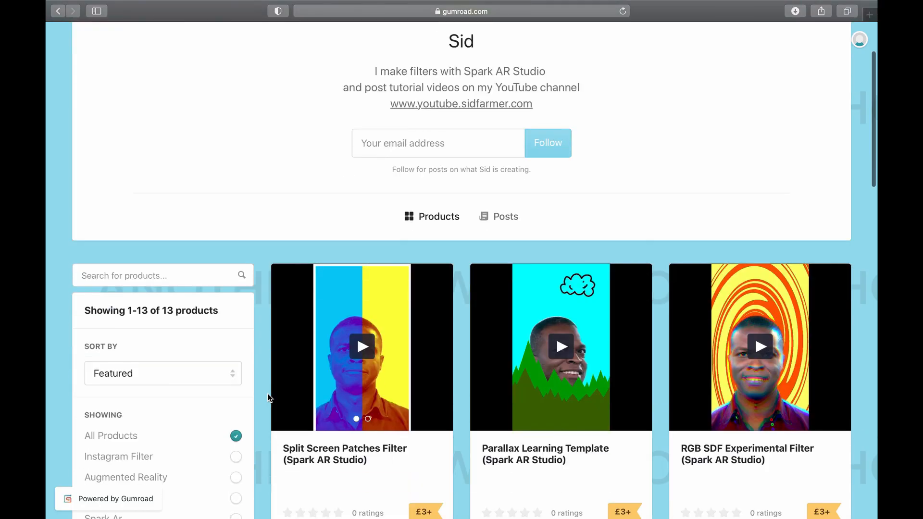
Switch to the web browser and look through the creator's Gumroad filter products and Patreon membership tiers
scroll(269, 397, down, 6)
scroll(269, 397, down, 10)
scroll(269, 397, down, 6)
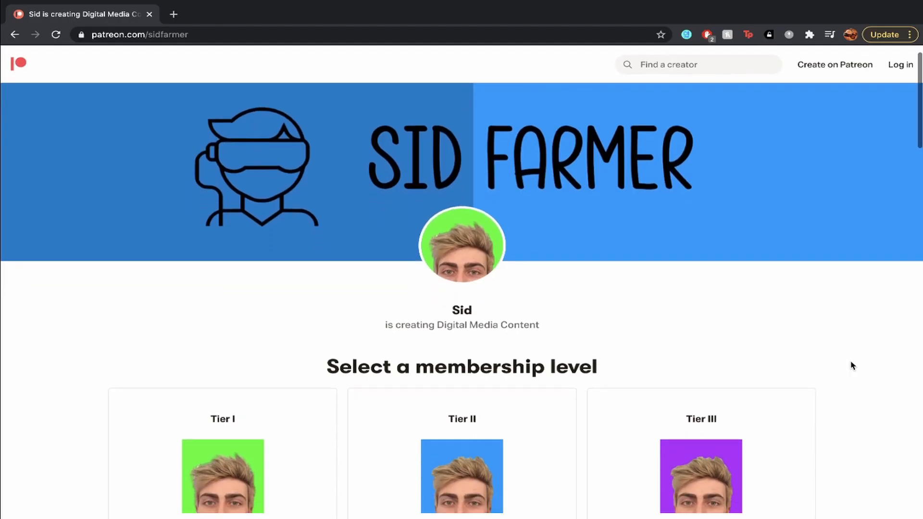
scroll(852, 366, down, 5)
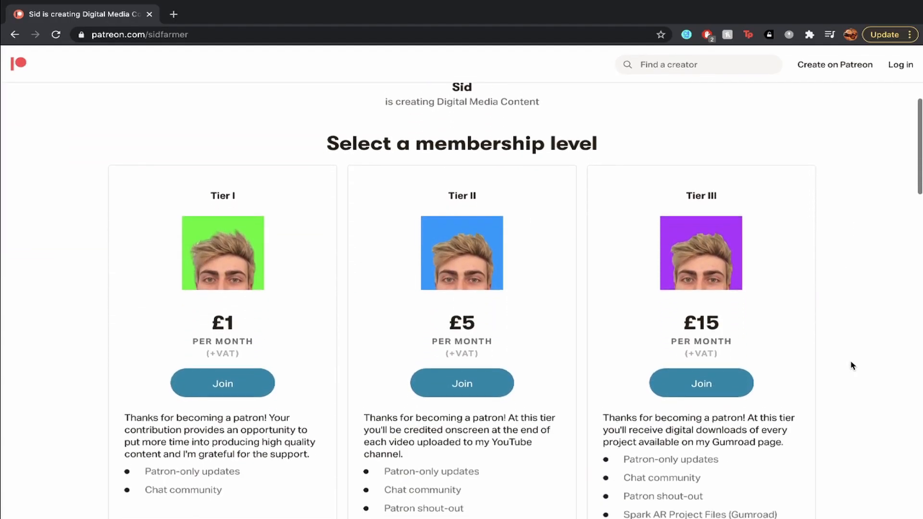